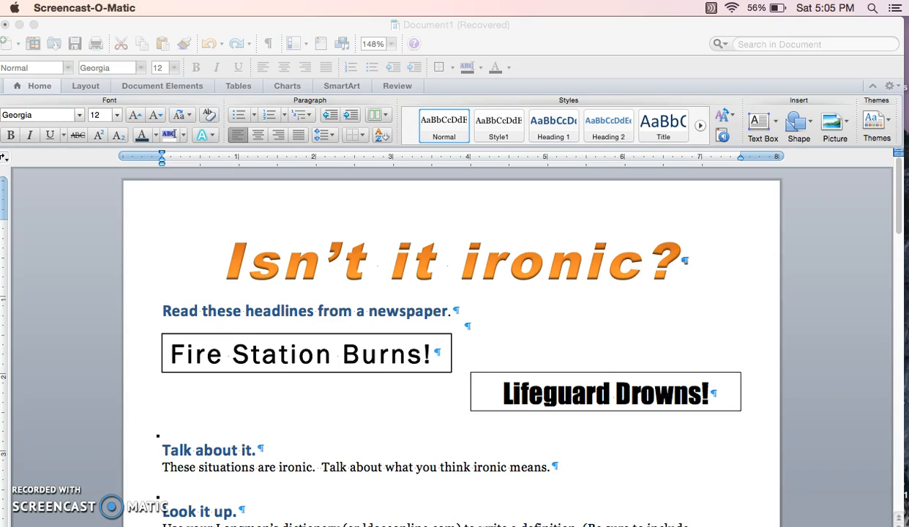
Step: Insert a page break just before the "Ironic" song title line, below the "Think of one more ironic situation" heading
click(389, 422)
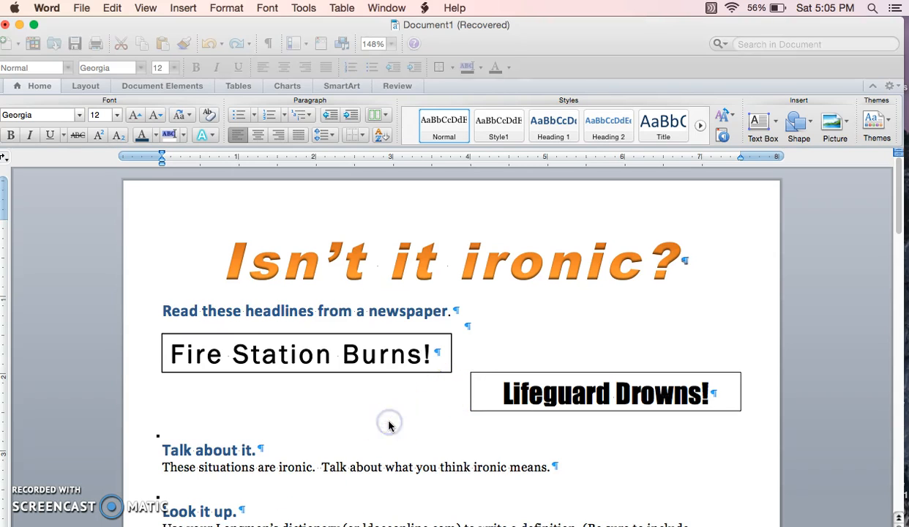
scroll(389, 424, down, 1)
scroll(390, 426, down, 6)
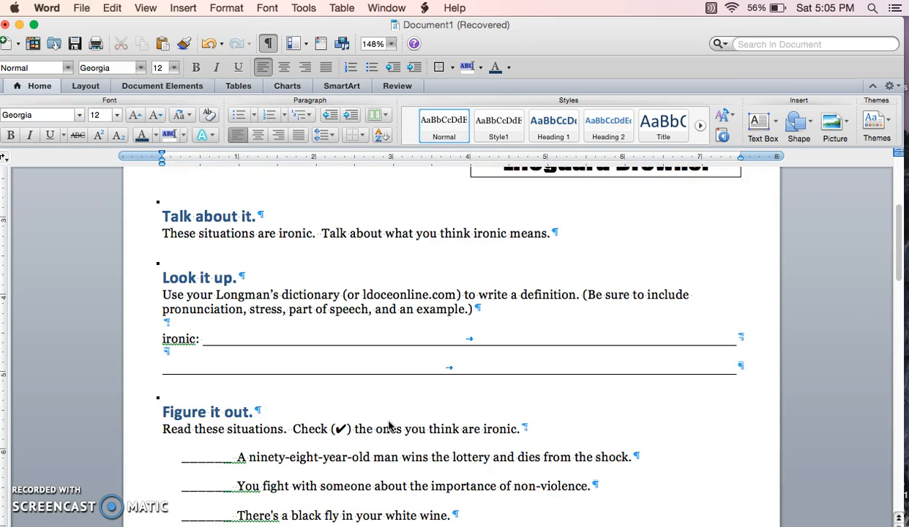
scroll(390, 426, down, 2)
scroll(389, 426, down, 3)
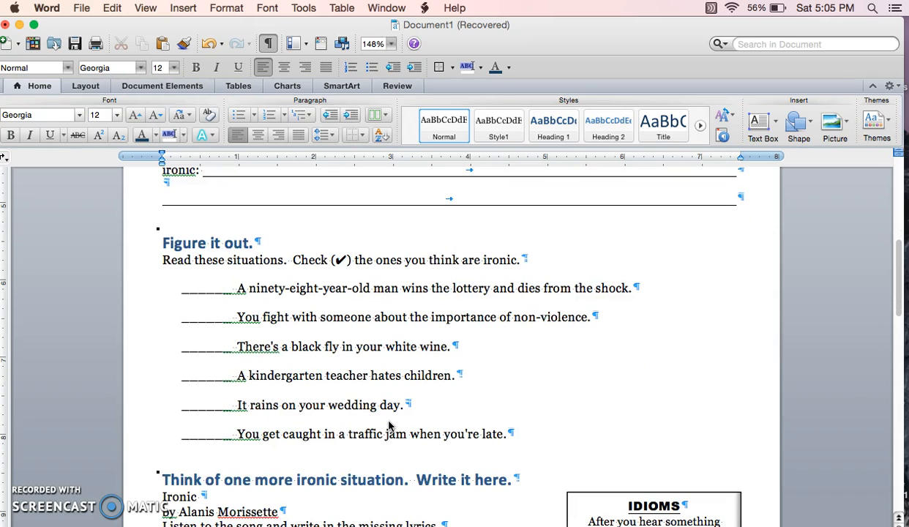
scroll(390, 426, down, 1)
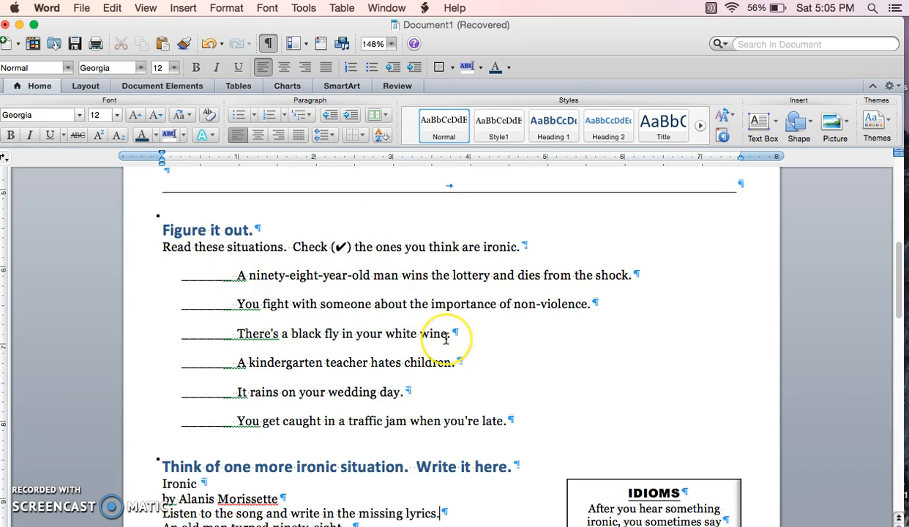
scroll(446, 339, down, 5)
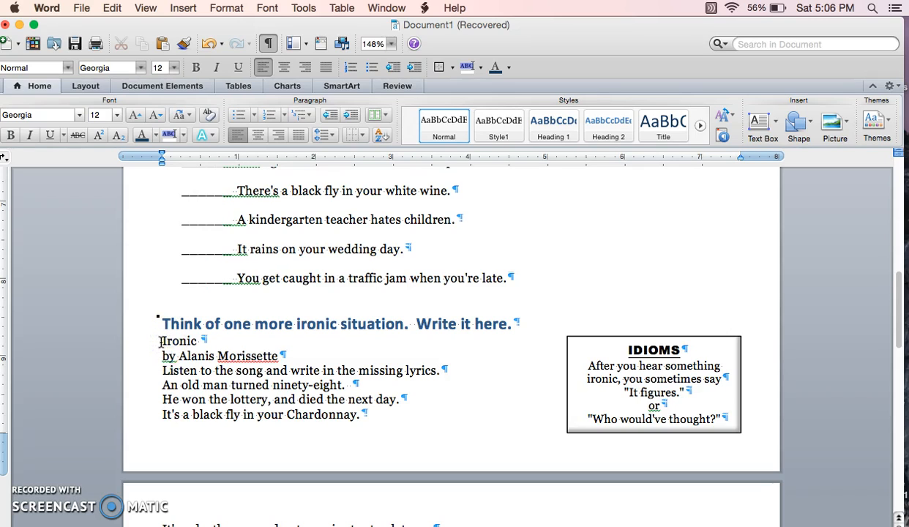
click(183, 7)
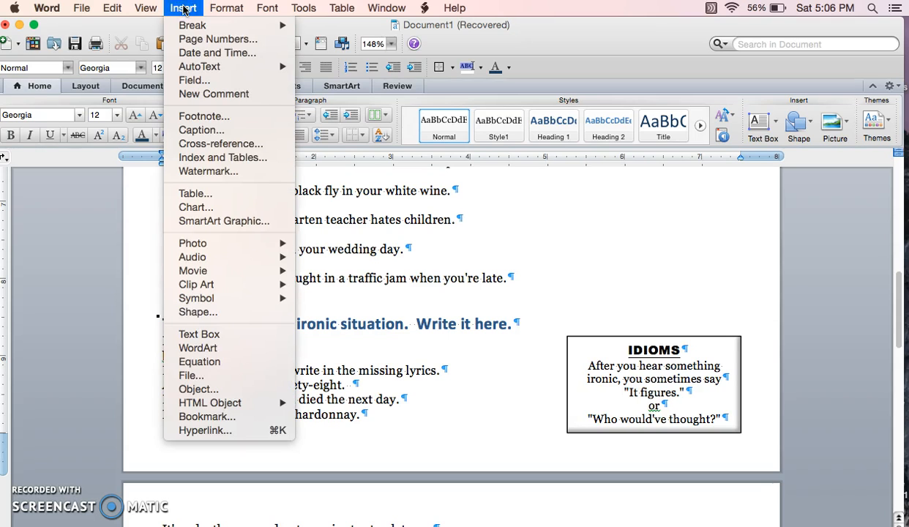
click(272, 26)
click(328, 29)
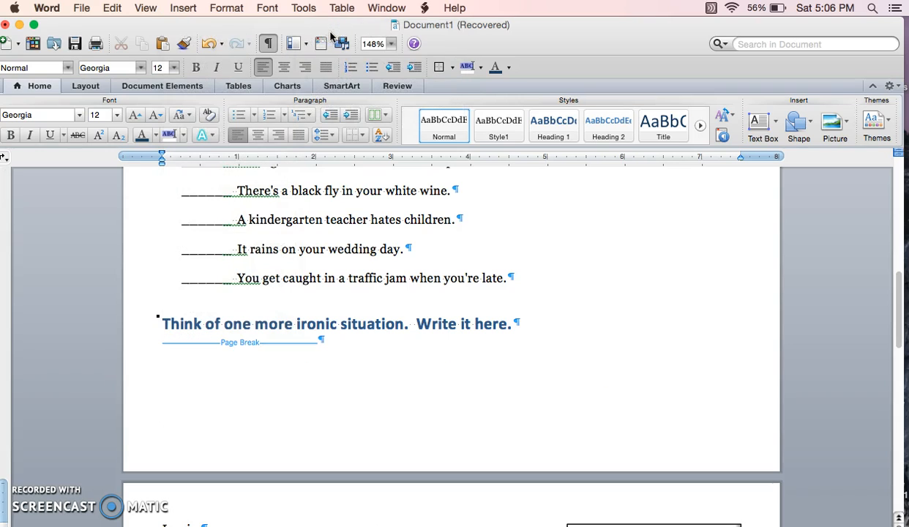
Step: Move the IDIOMS text box back to the first page, beside the "Think of one more ironic situation" heading
scroll(630, 504, down, 3)
click(618, 480)
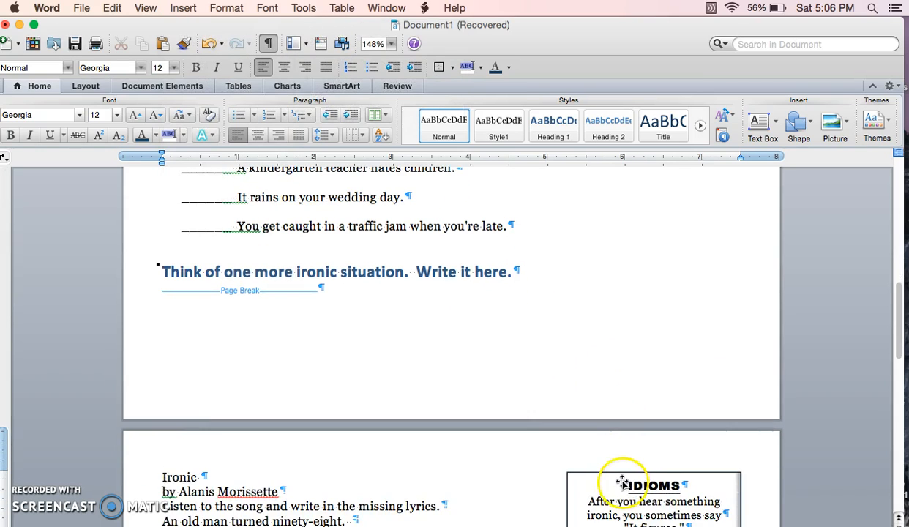
drag(618, 480, 617, 263)
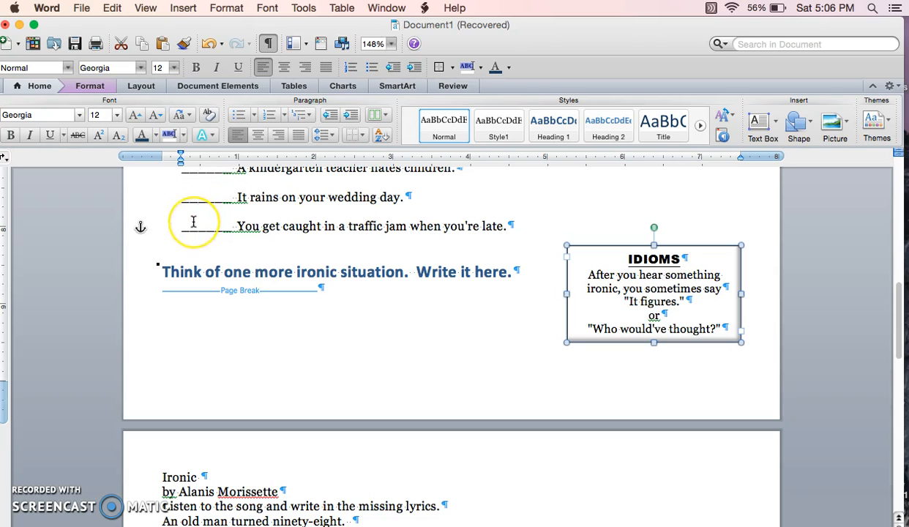
Step: Add a blank paragraph above the "Think of one more ironic situation" heading
scroll(194, 222, up, 5)
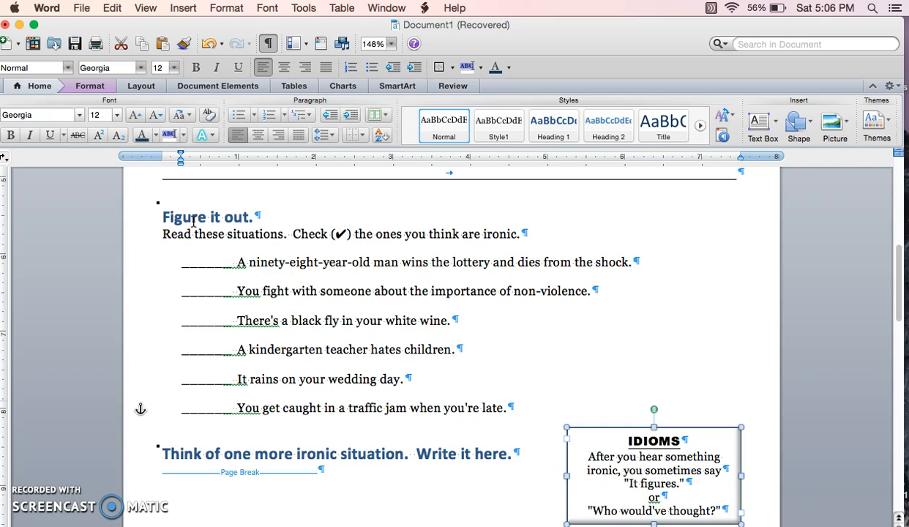
scroll(193, 222, up, 6)
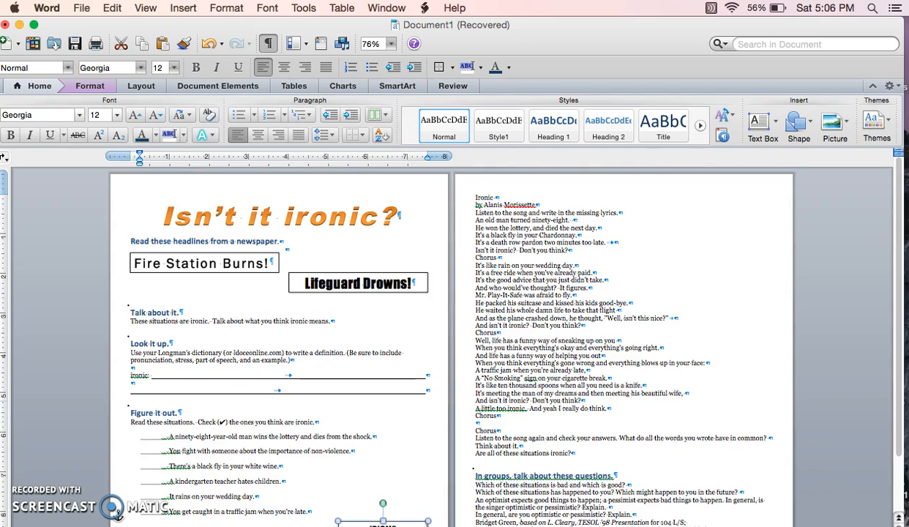
scroll(359, 312, down, 1)
scroll(358, 312, down, 2)
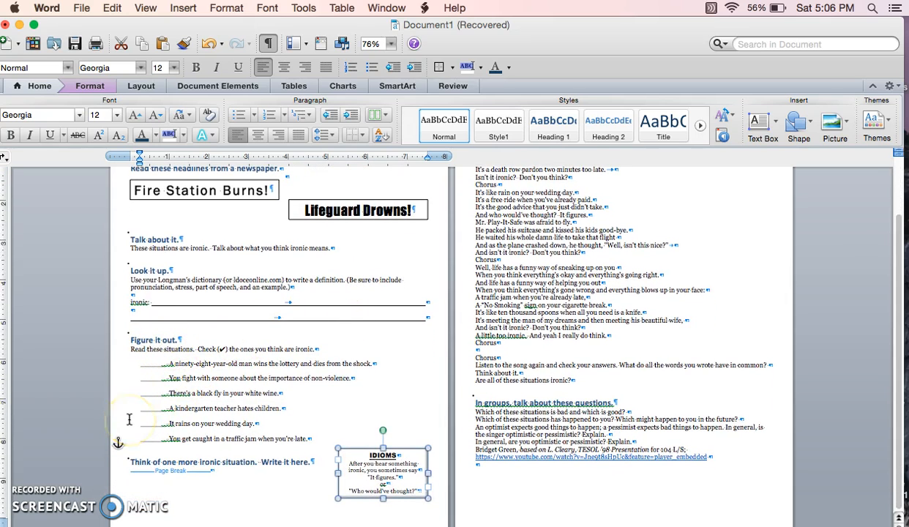
click(129, 461)
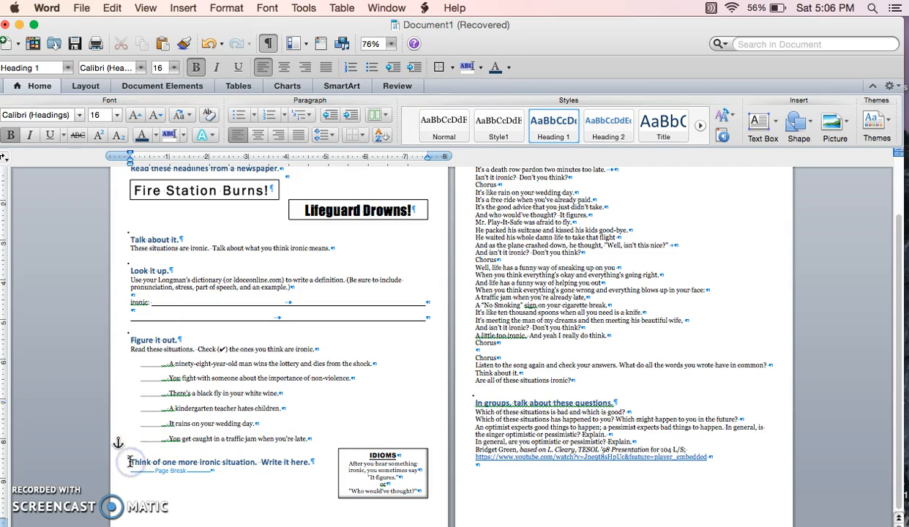
key(Return)
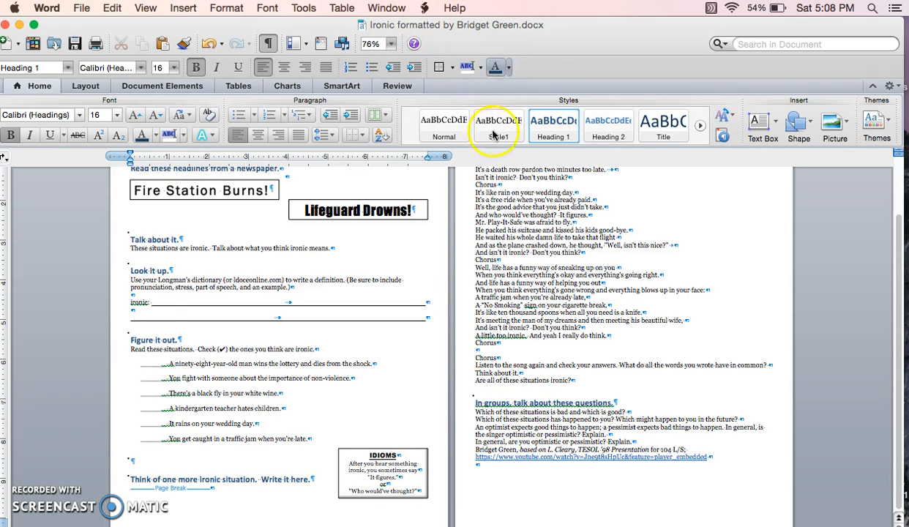
Step: Change the IDIOMS text box's shadow effect to the first Outer shadow preset
click(543, 252)
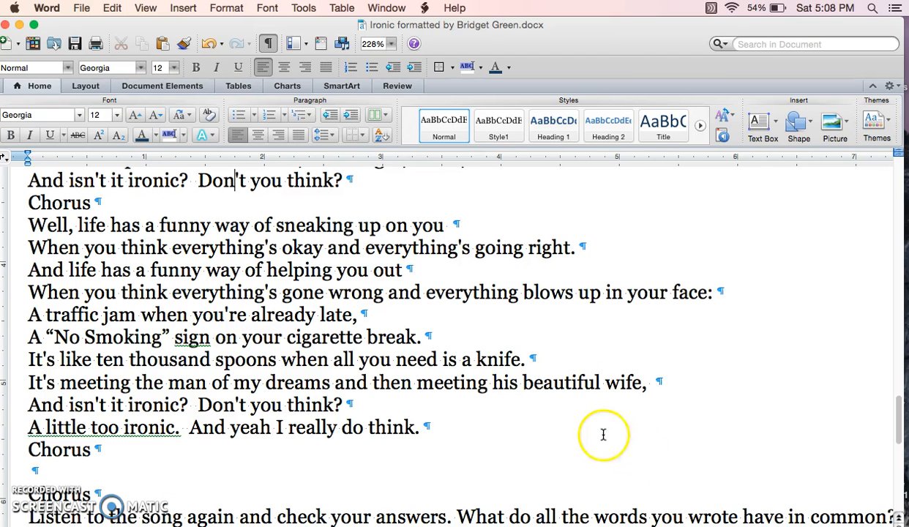
scroll(603, 435, up, 10)
scroll(603, 434, up, 5)
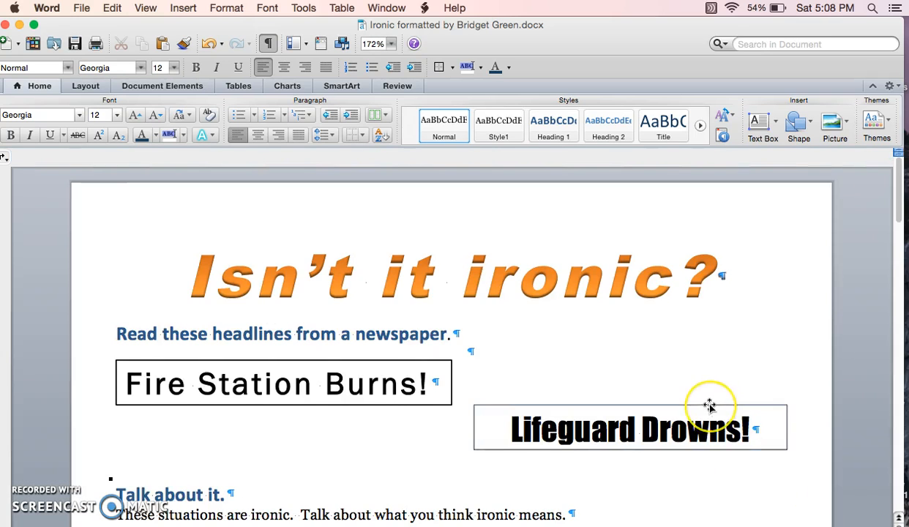
scroll(708, 404, down, 5)
scroll(710, 405, down, 10)
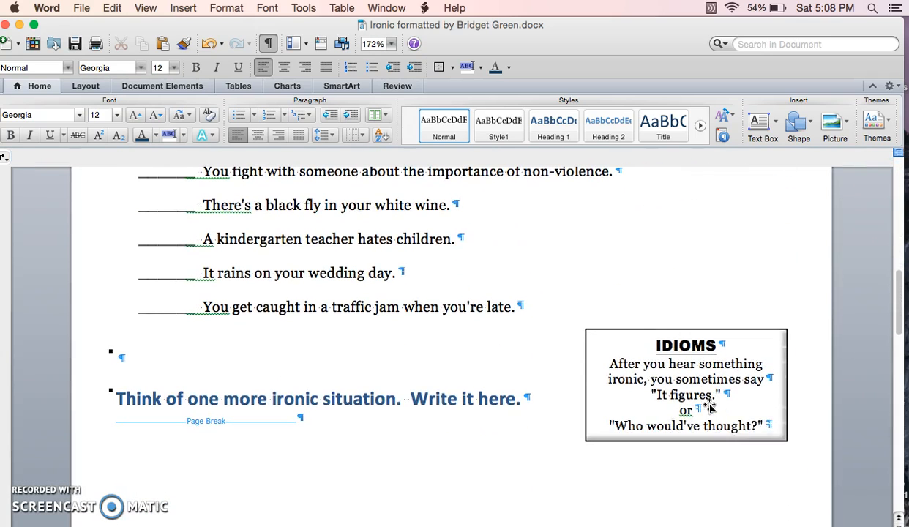
click(767, 424)
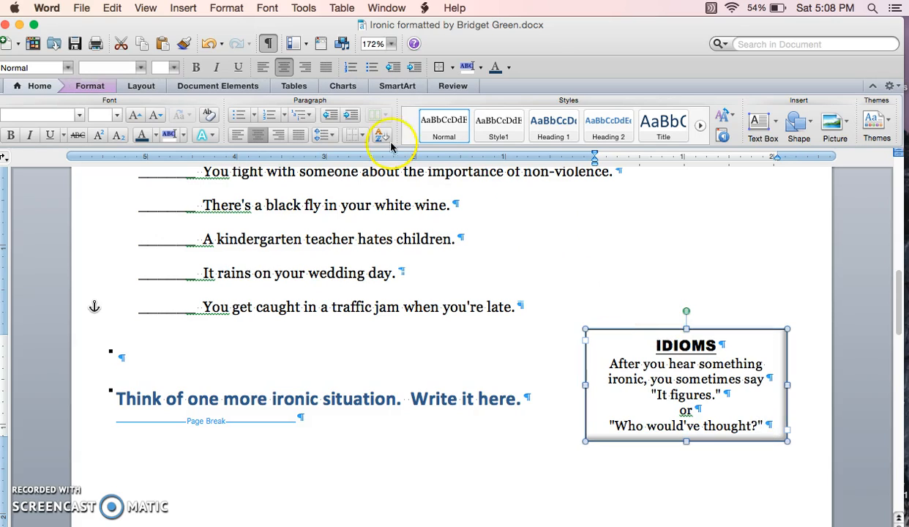
click(91, 87)
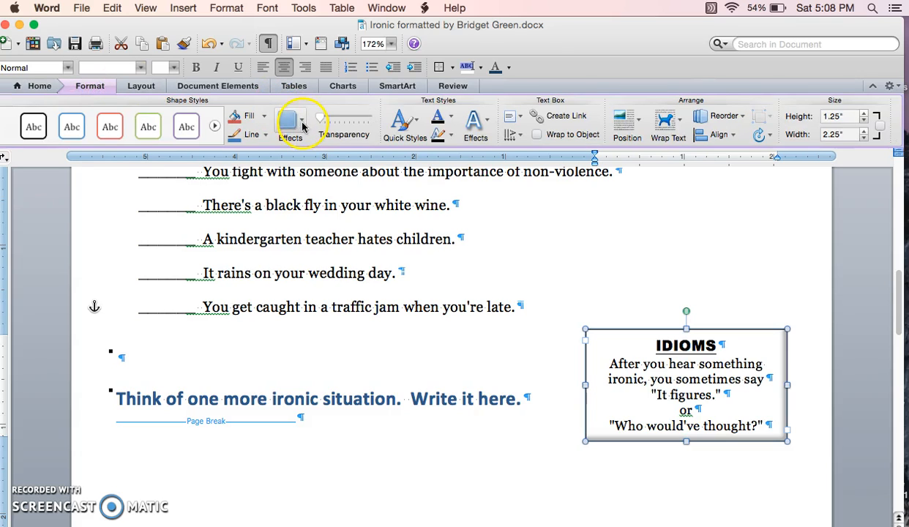
click(300, 125)
mouse_move(311, 160)
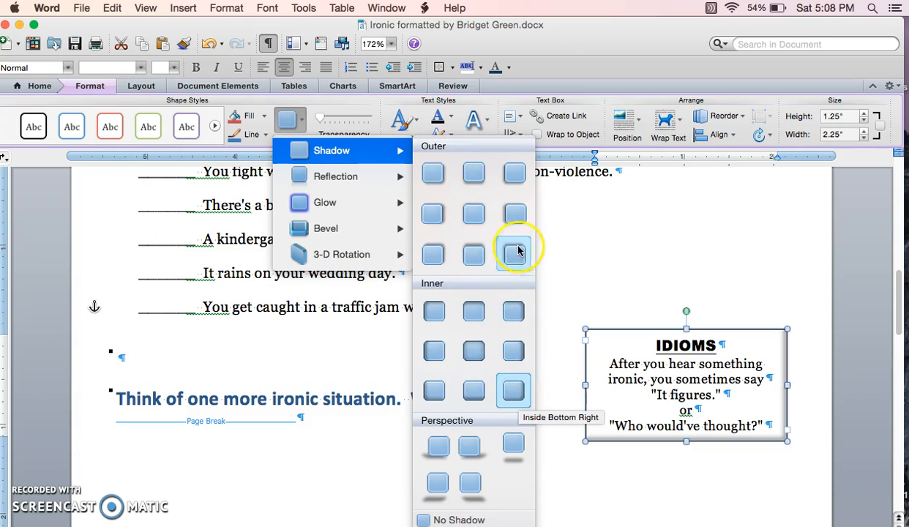
click(433, 179)
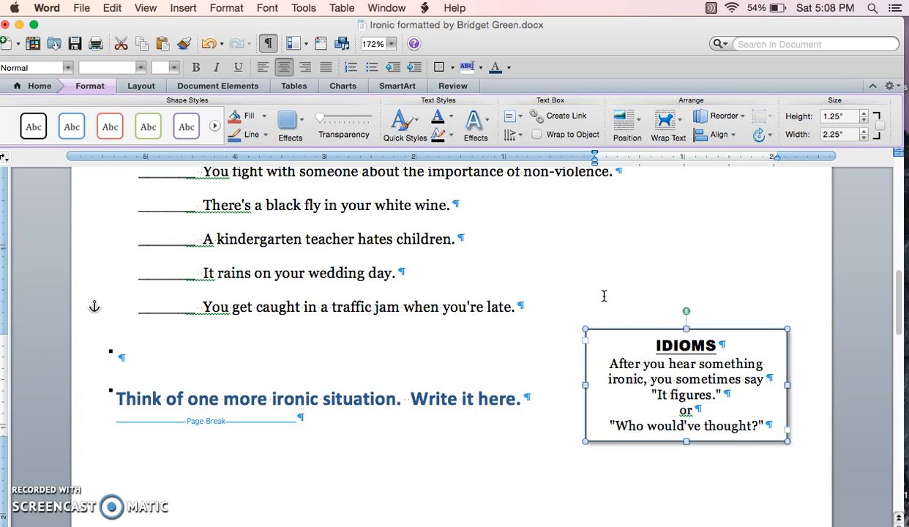
Step: Center the song title "Ironic" on the second page and set its font to Avenir Black
scroll(604, 295, down, 8)
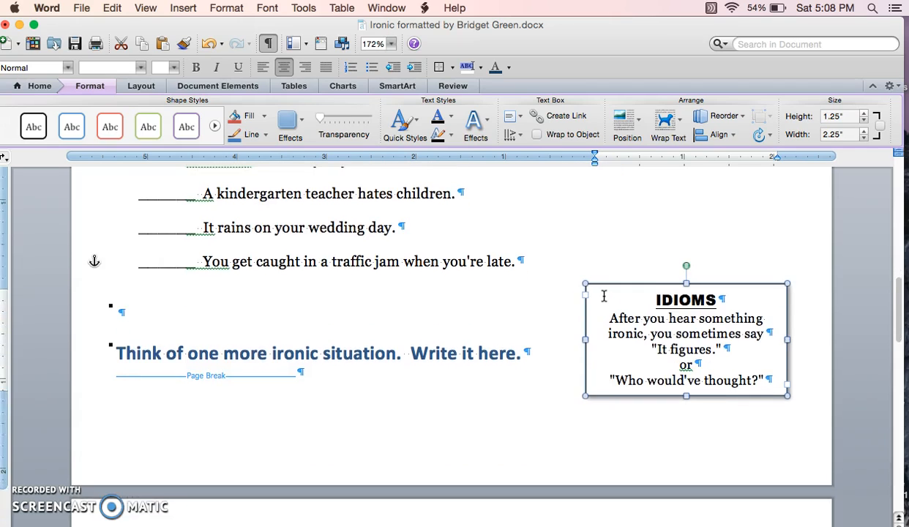
scroll(604, 295, down, 2)
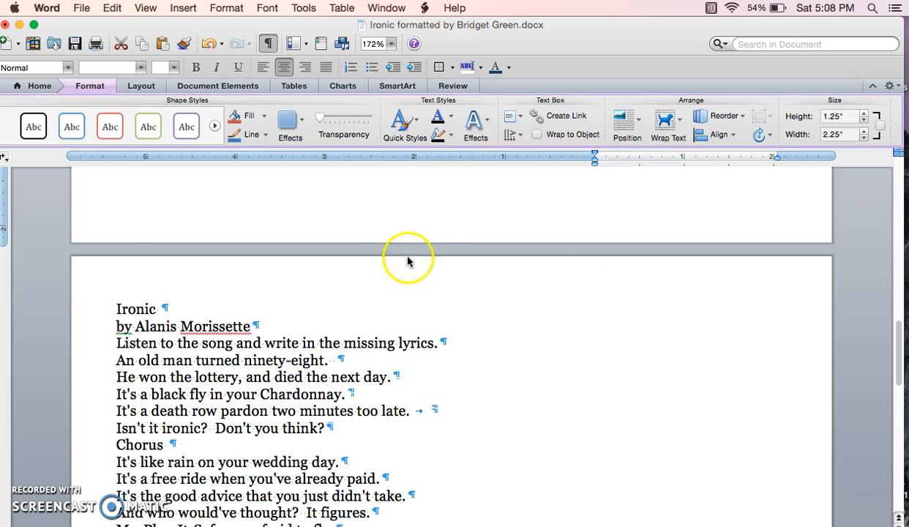
triple_click(128, 307)
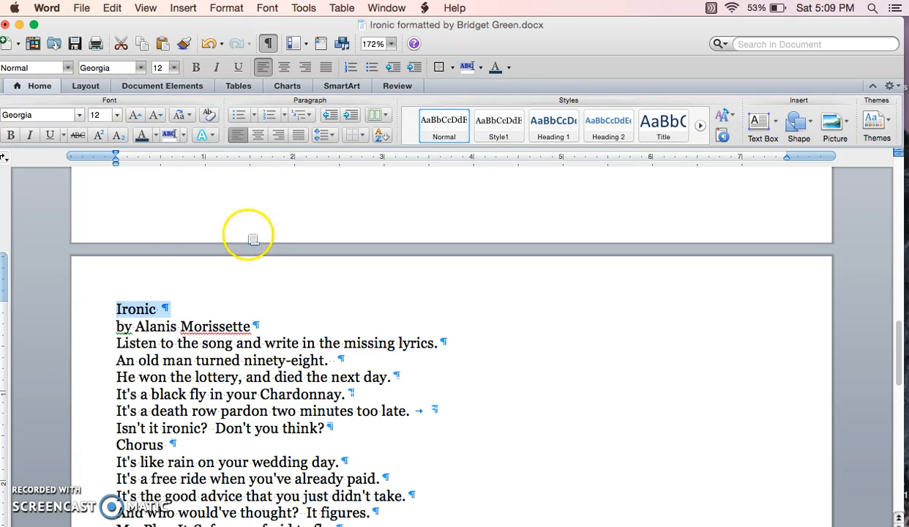
click(257, 137)
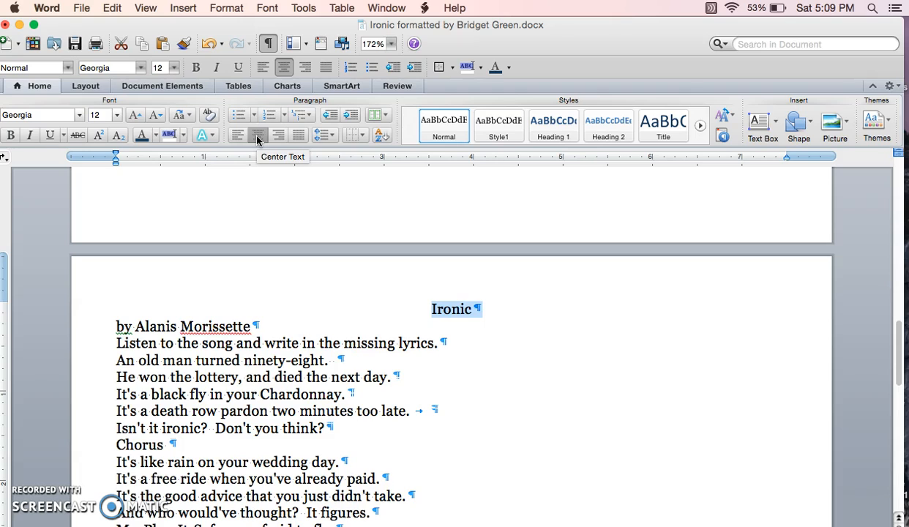
click(116, 117)
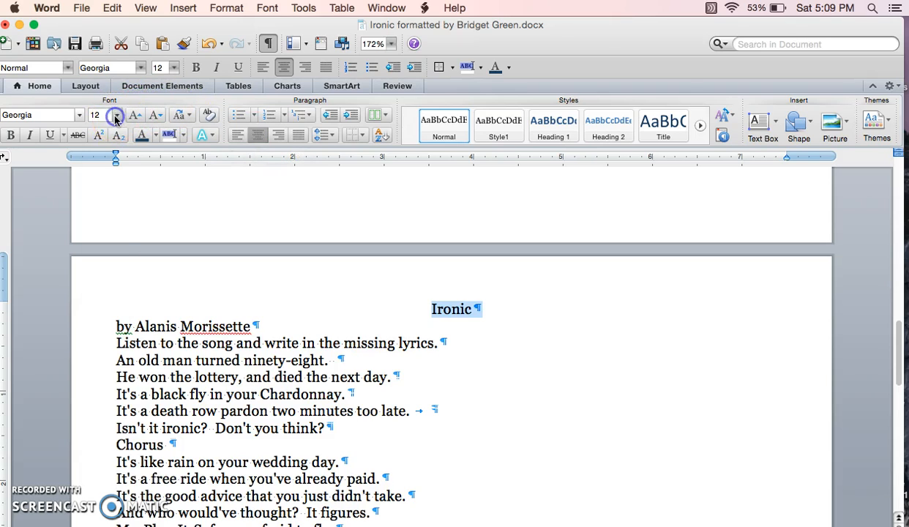
click(79, 116)
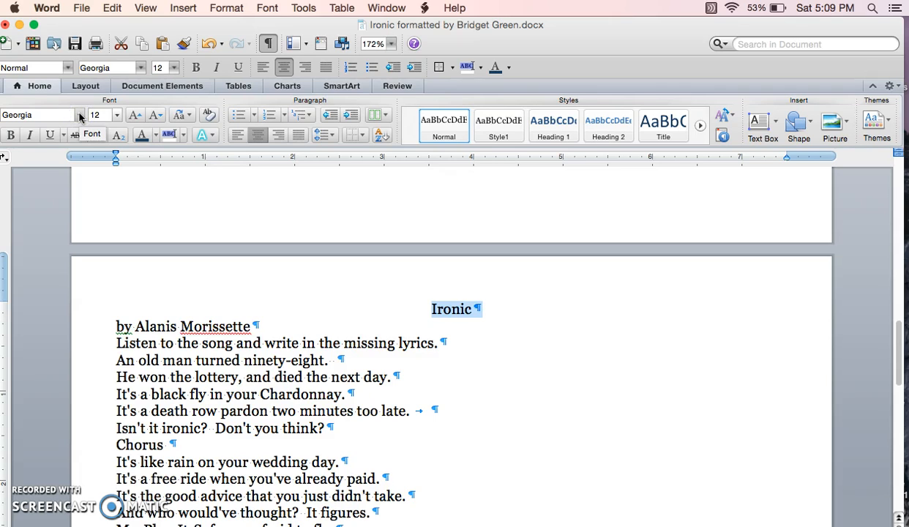
drag(80, 115, 108, 504)
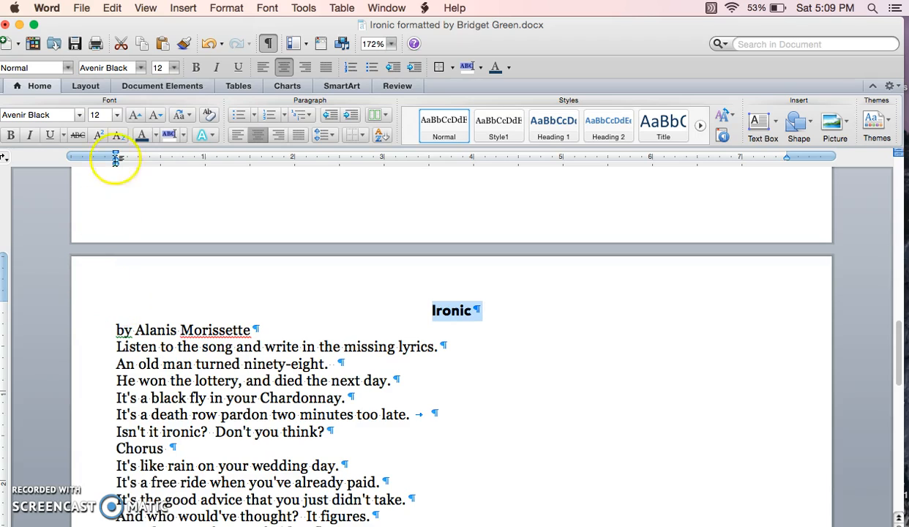
Step: Enlarge the "Ironic" song title to 48 pt and give it a double underline
click(134, 116)
click(134, 115)
click(134, 116)
click(134, 117)
click(134, 117)
click(134, 117)
click(134, 117)
click(133, 117)
click(134, 117)
click(134, 117)
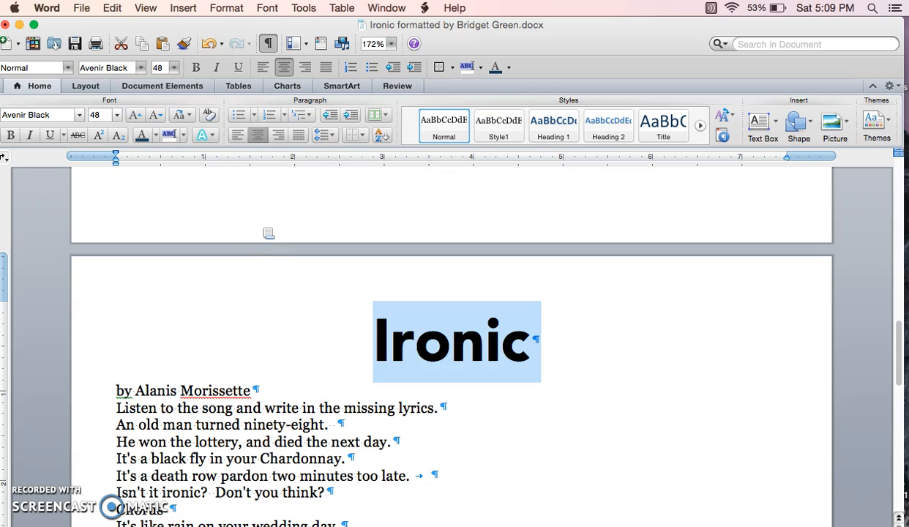
click(63, 137)
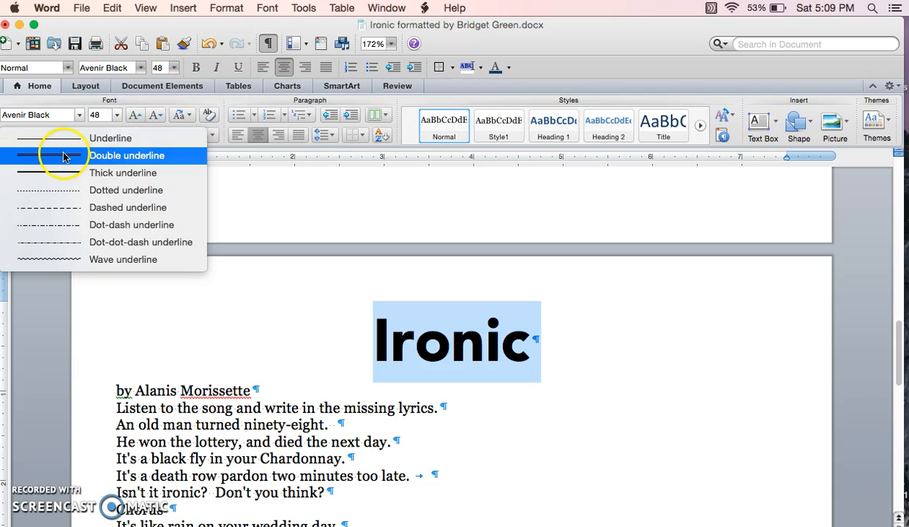
click(64, 156)
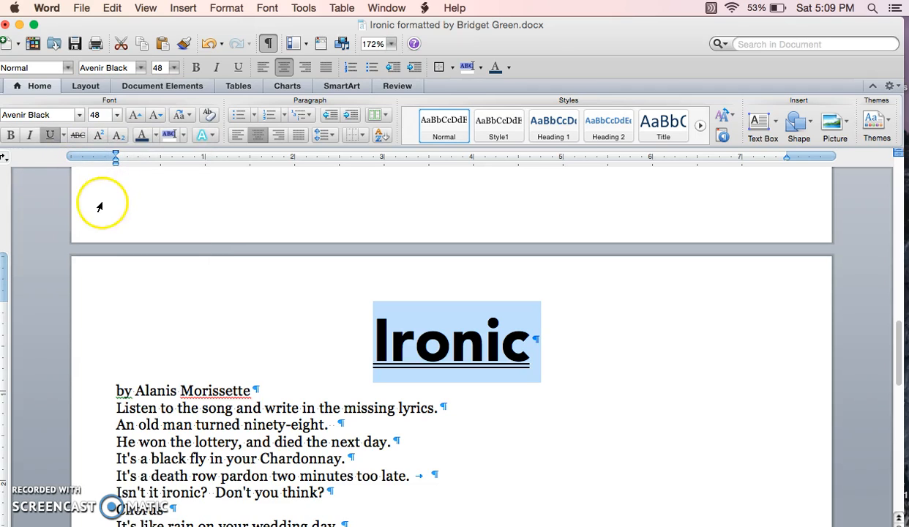
Step: Center the "by Alanis Morissette" line below the song title
click(169, 397)
double_click(170, 397)
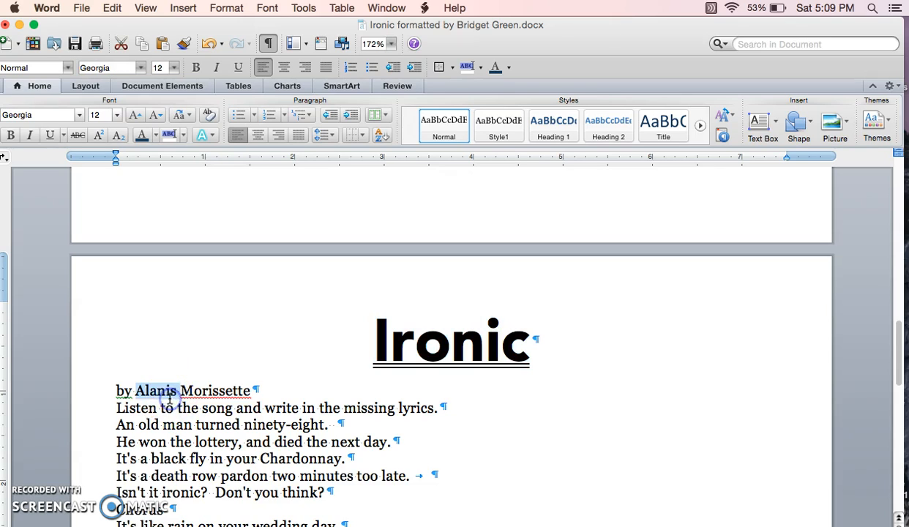
triple_click(168, 399)
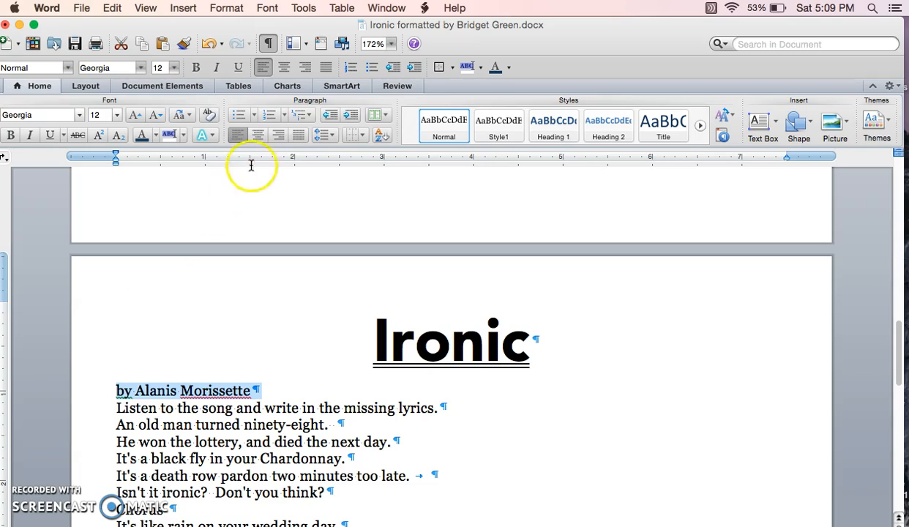
click(258, 136)
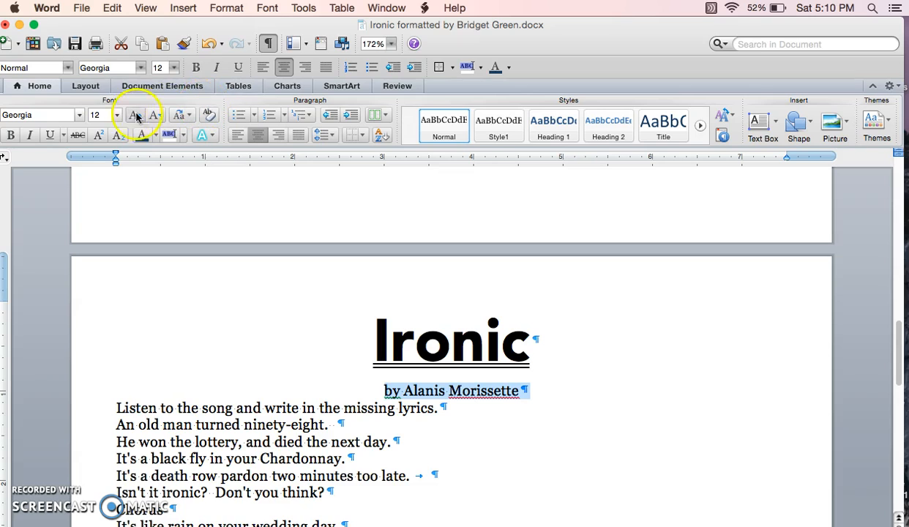
Step: Expand the character spacing of the "by Alanis Morissette" line by 2.5 pt
click(233, 9)
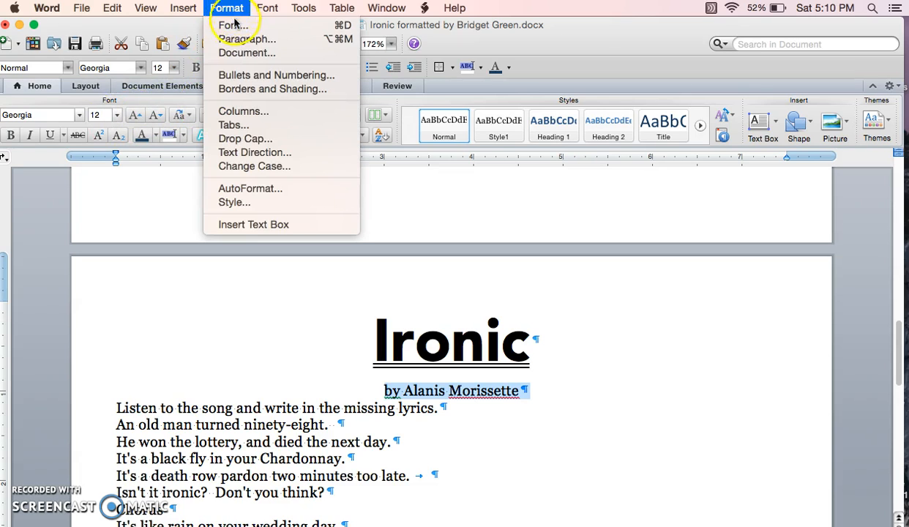
click(236, 26)
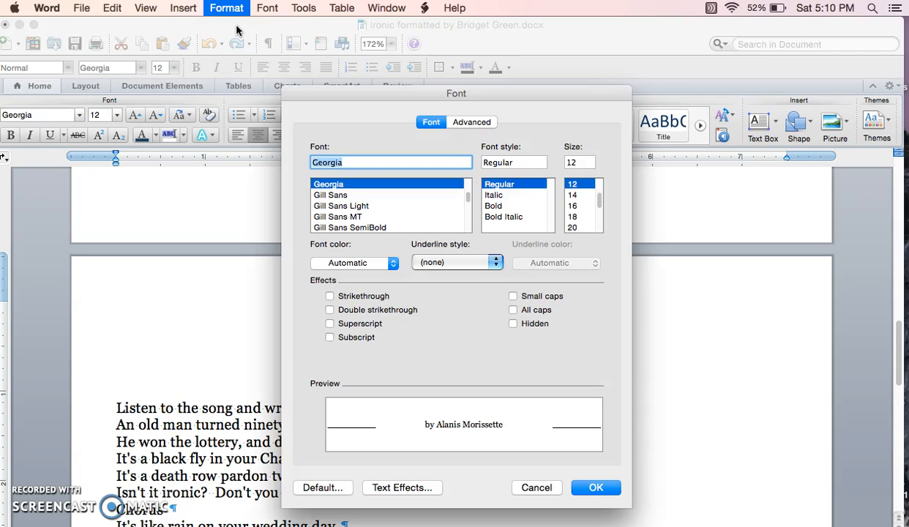
click(471, 121)
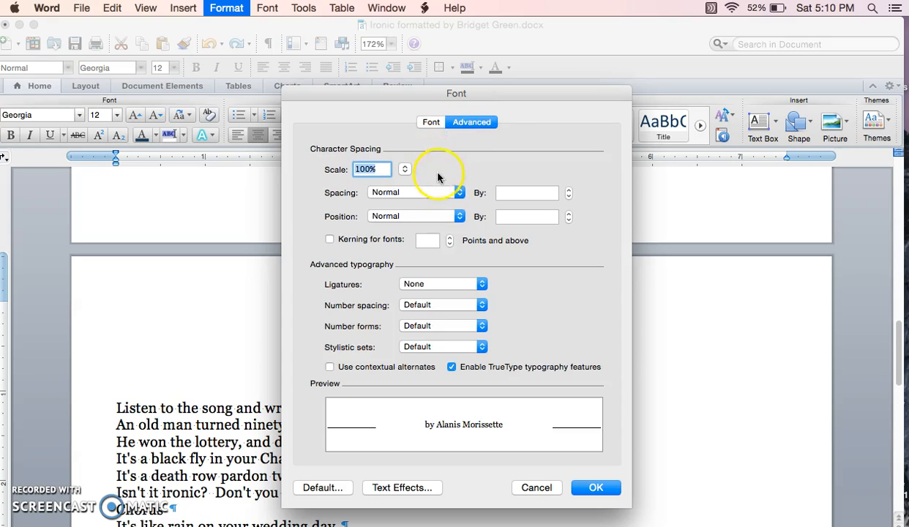
click(458, 193)
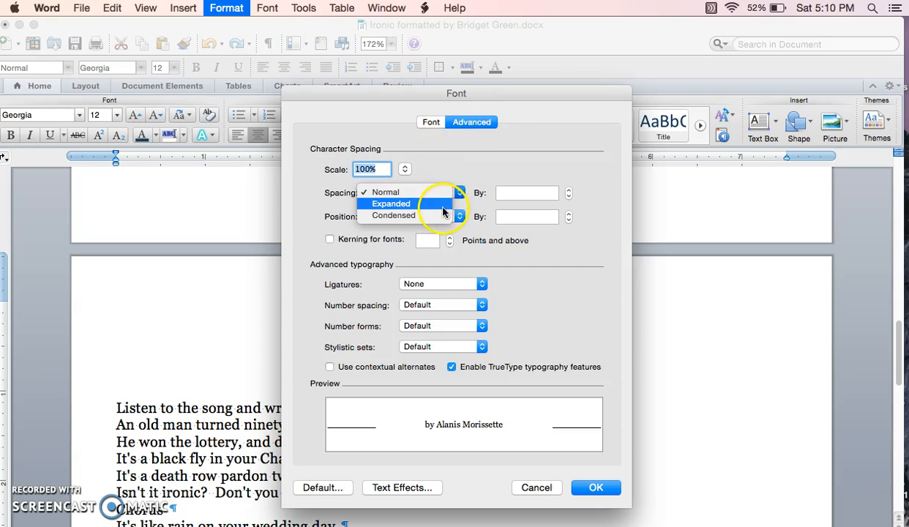
click(443, 207)
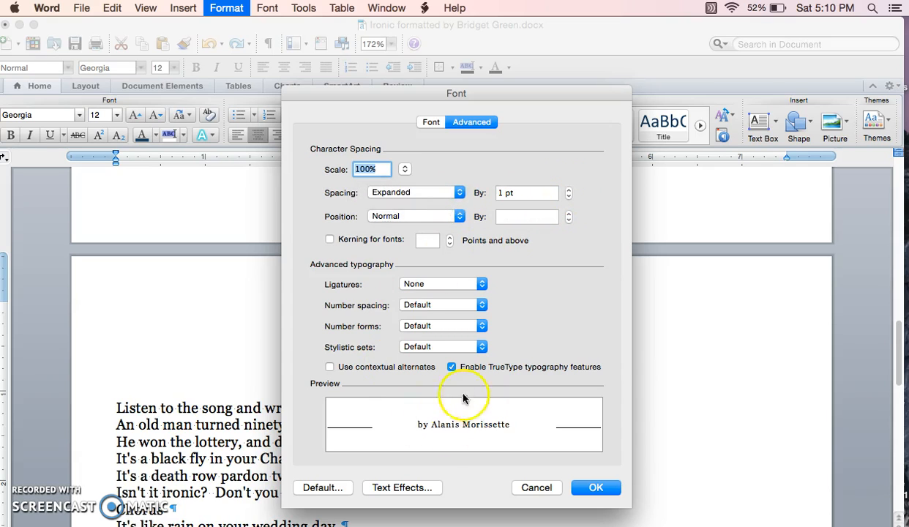
click(569, 190)
click(569, 189)
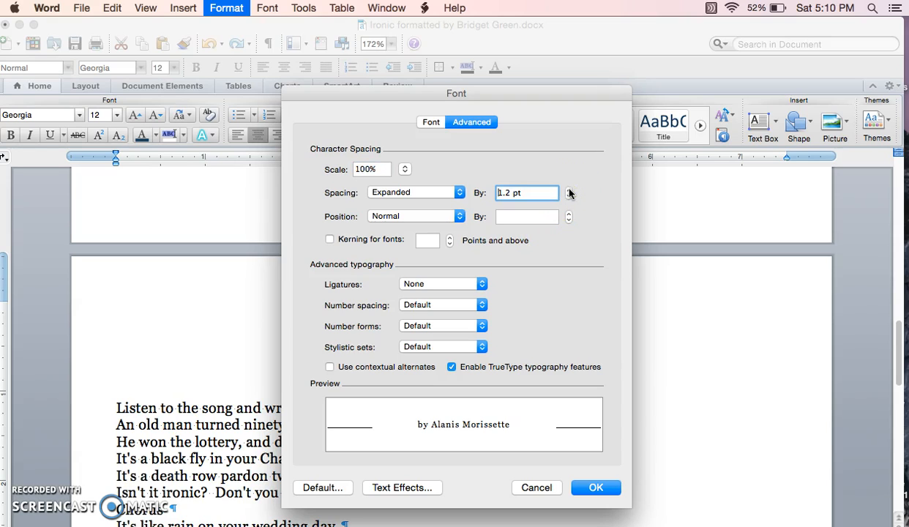
click(570, 190)
click(570, 189)
click(569, 189)
click(569, 190)
click(570, 190)
click(569, 190)
click(570, 190)
click(570, 189)
click(570, 190)
click(570, 189)
click(569, 189)
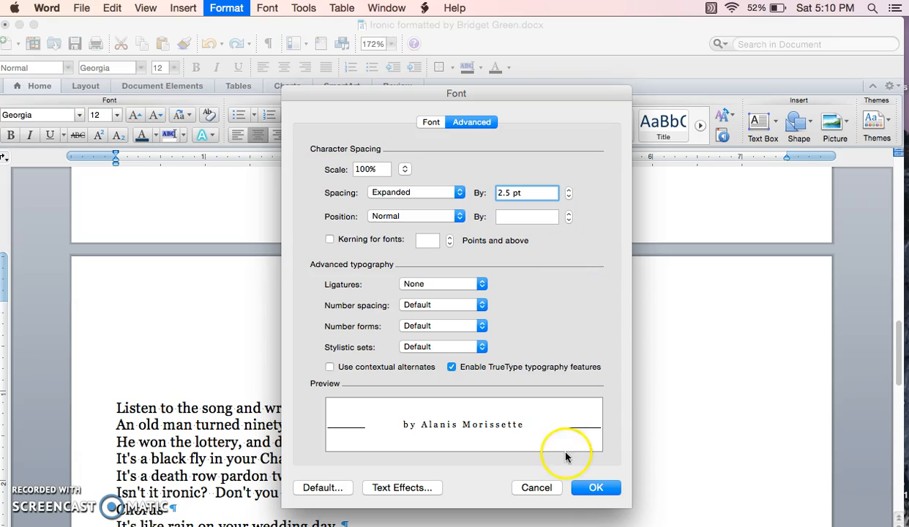
click(589, 489)
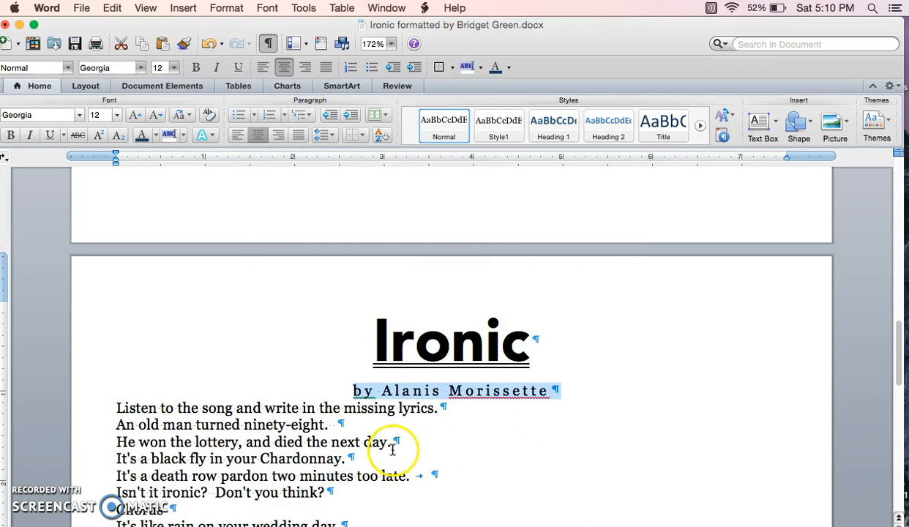
Step: Make the "by Alanis Morissette" line bold and expand its character spacing by 6 pt
click(11, 136)
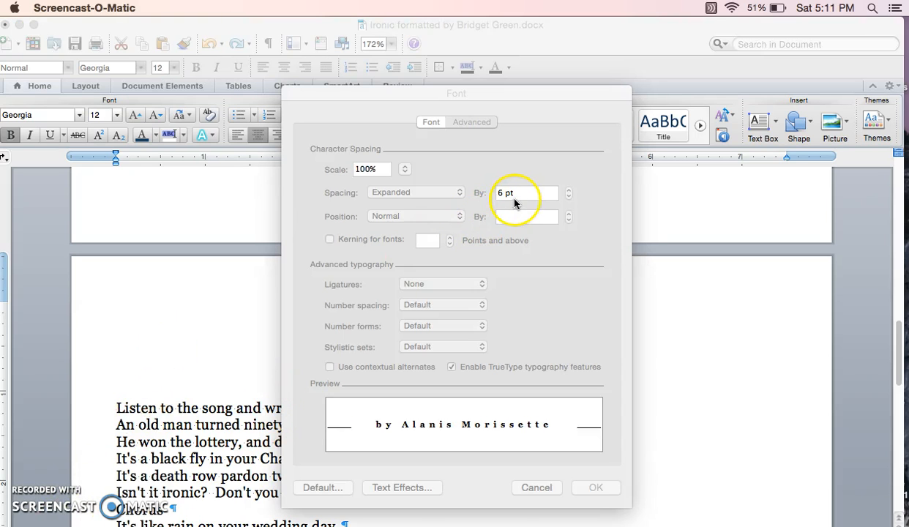
click(551, 286)
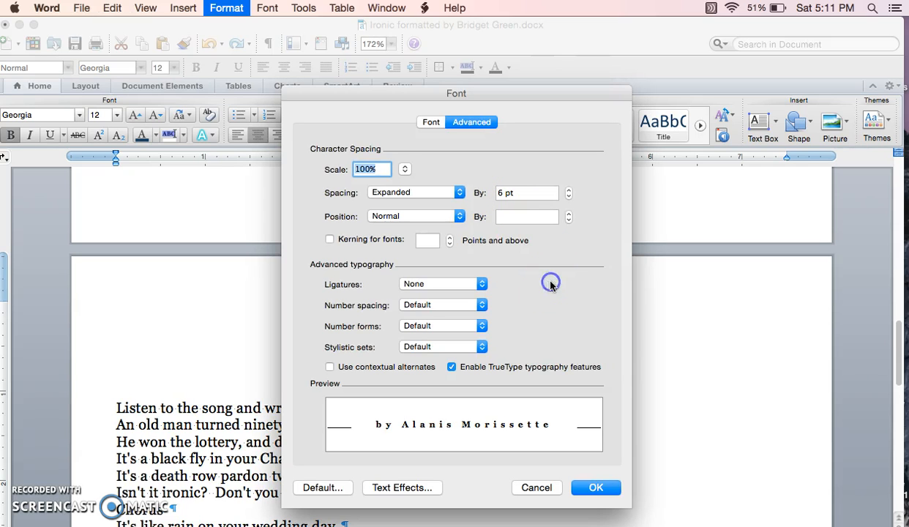
click(593, 488)
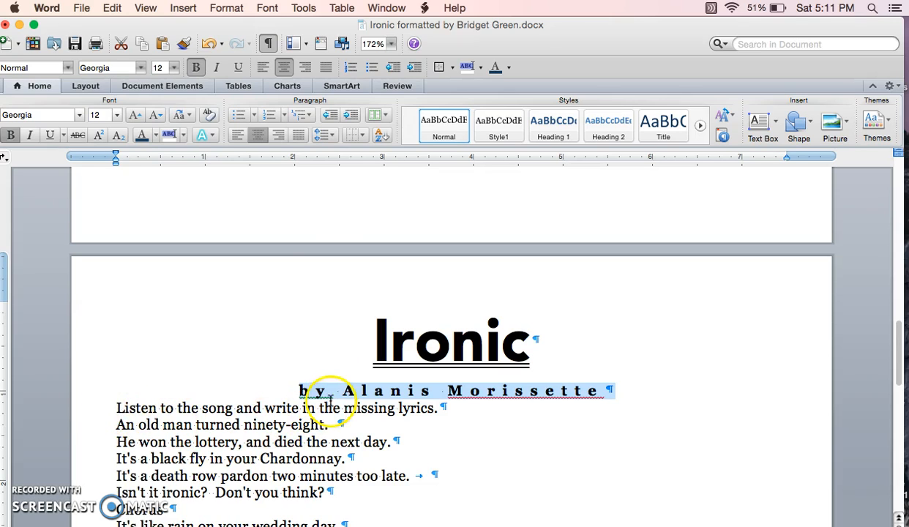
Step: Set the paragraph spacing after the "by Alanis Morissette" line to 6 pt
click(324, 131)
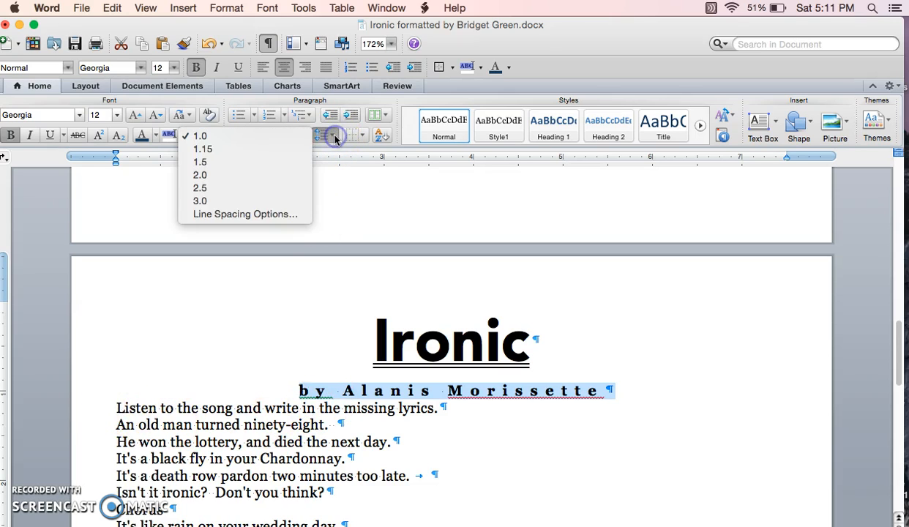
click(258, 211)
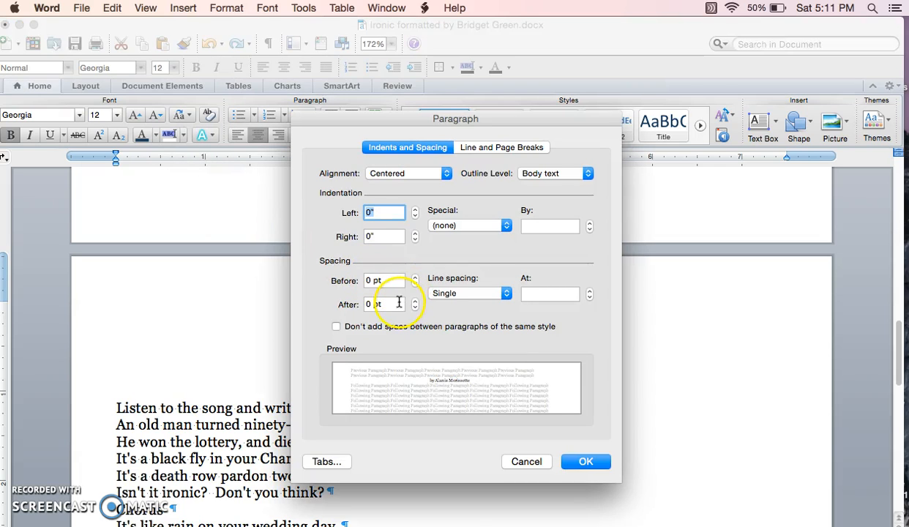
click(414, 302)
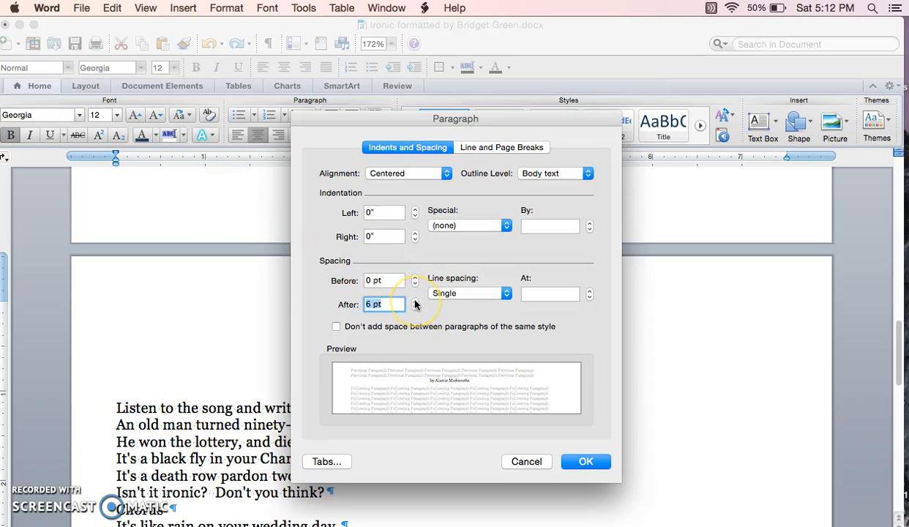
click(578, 462)
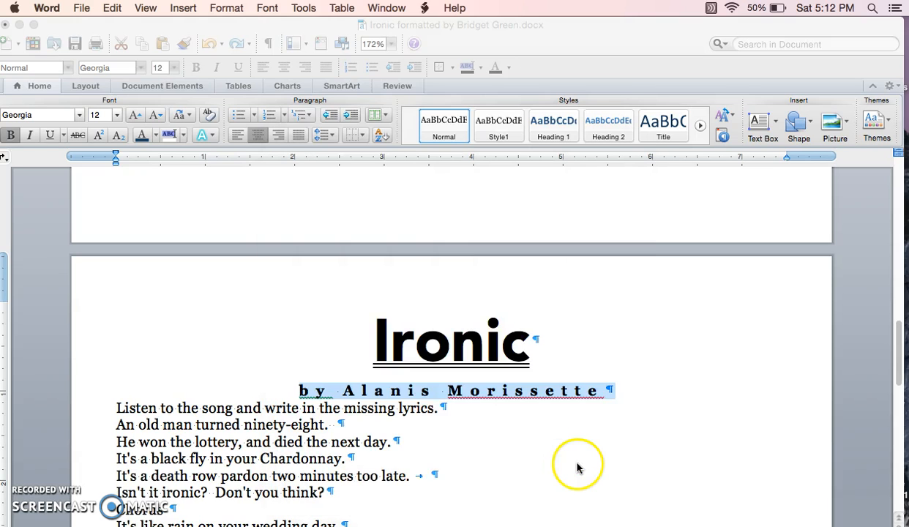
Step: Bold the "Listen to the song and write in the missing lyrics." instruction and insert an empty line below it
triple_click(188, 421)
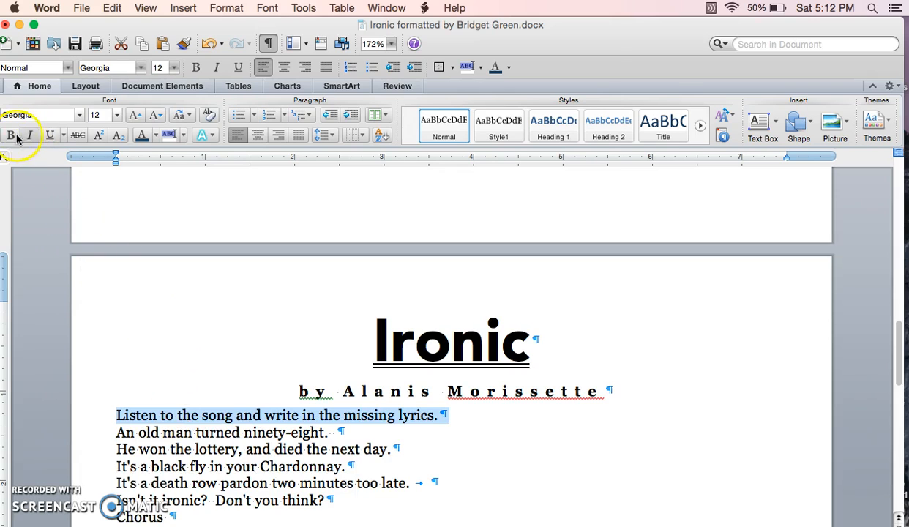
click(10, 136)
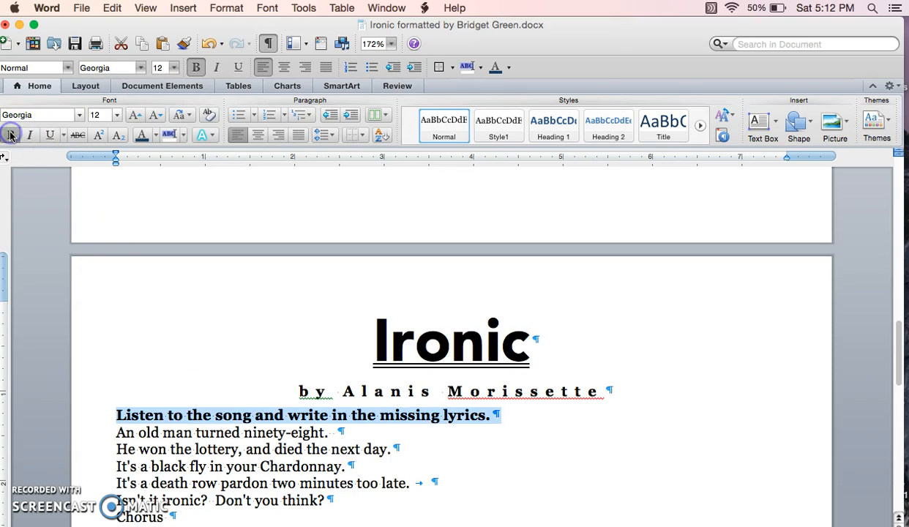
click(117, 432)
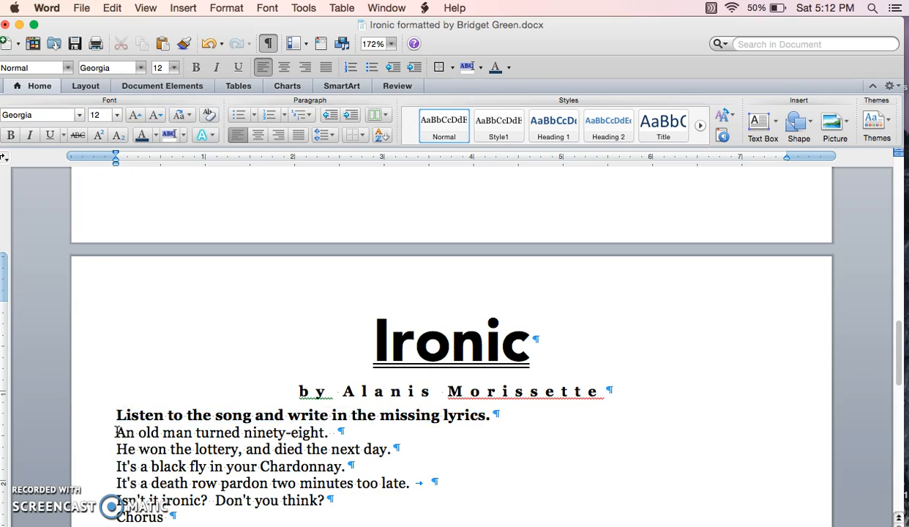
key(Return)
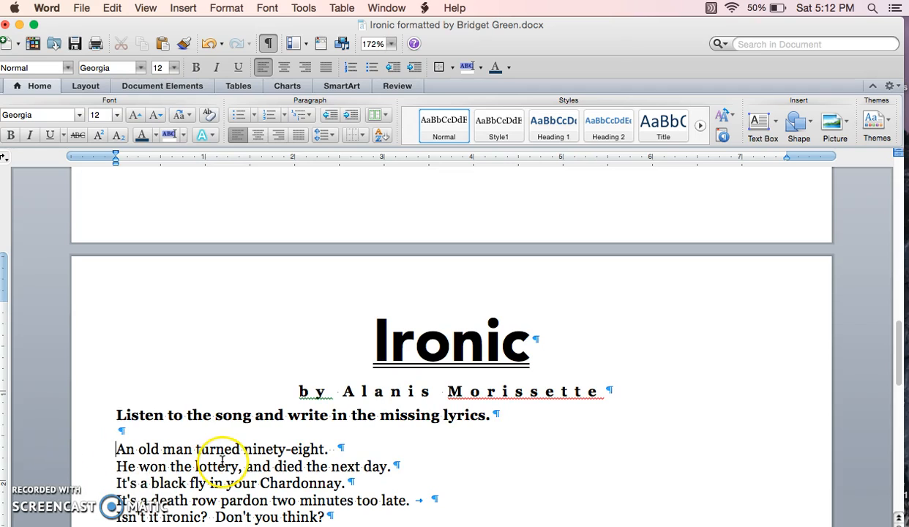
Step: Replace the word "turned" in the first lyric line with a long underscore blank
scroll(222, 459, down, 5)
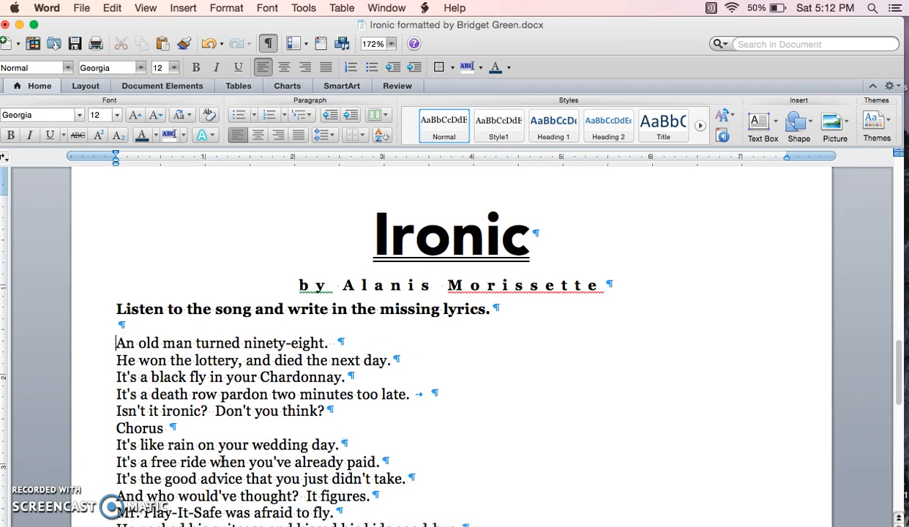
scroll(222, 463, down, 3)
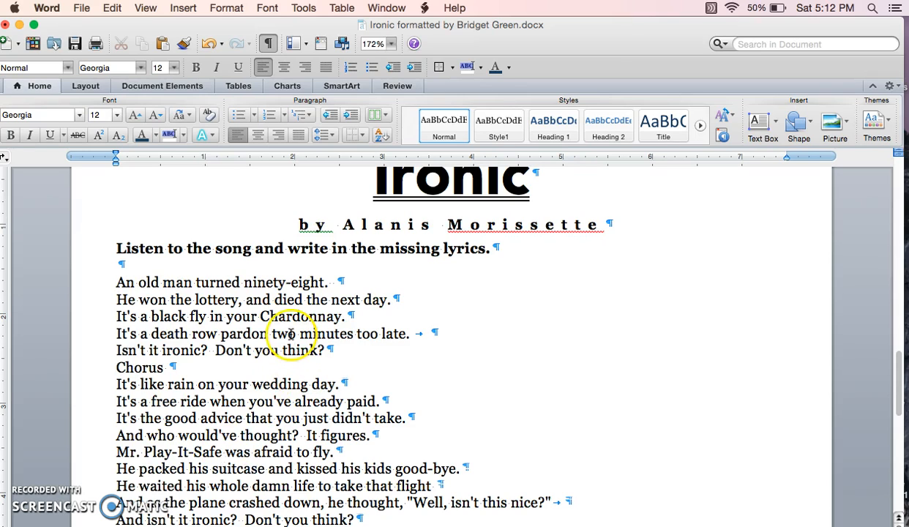
double_click(218, 282)
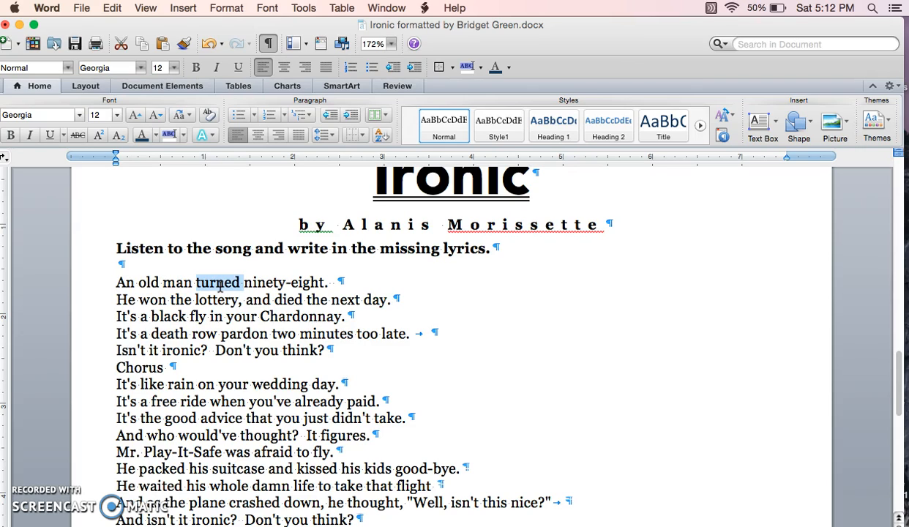
text(______________)
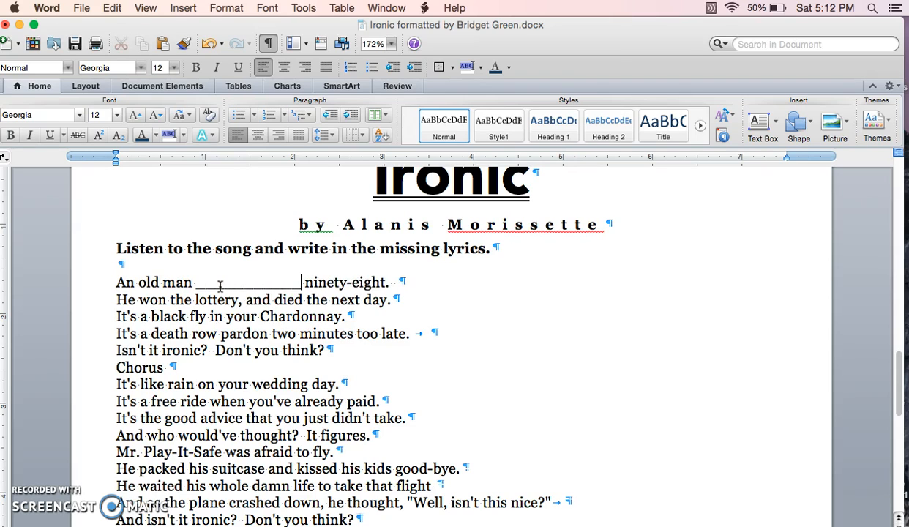
text(_________)
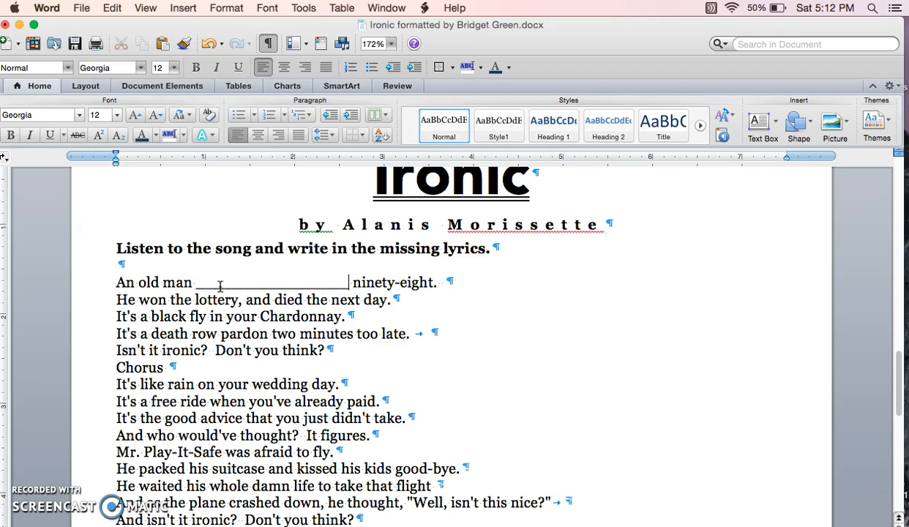
text(___)
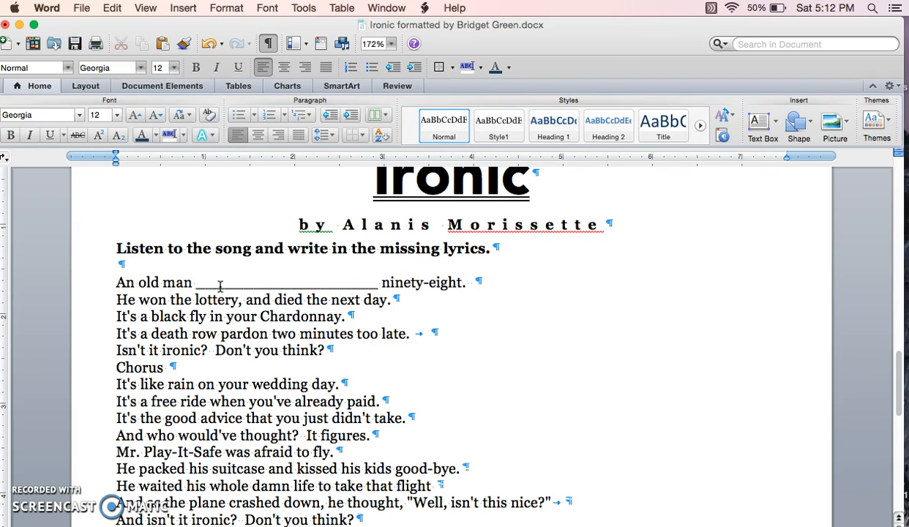
text(_____)
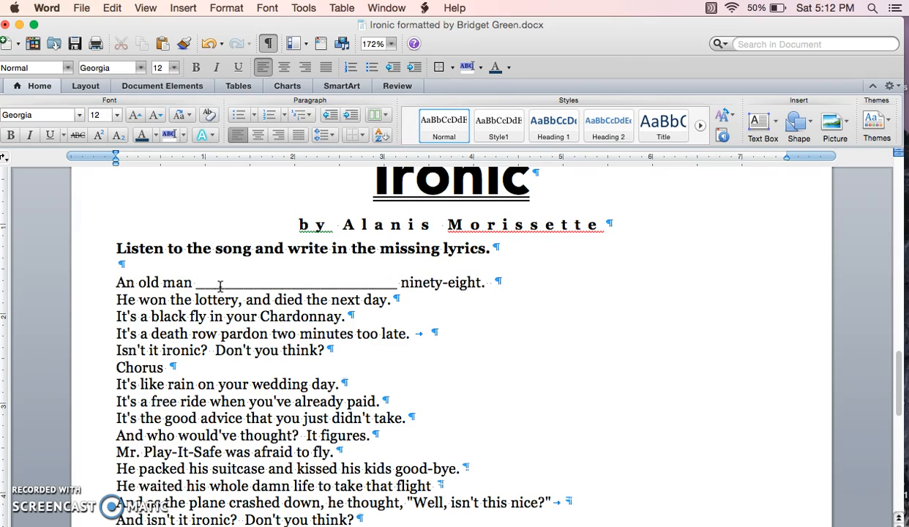
Step: Copy the underscore blank and paste it over "died" in the lottery line and "paid" in the free ride line
double_click(278, 282)
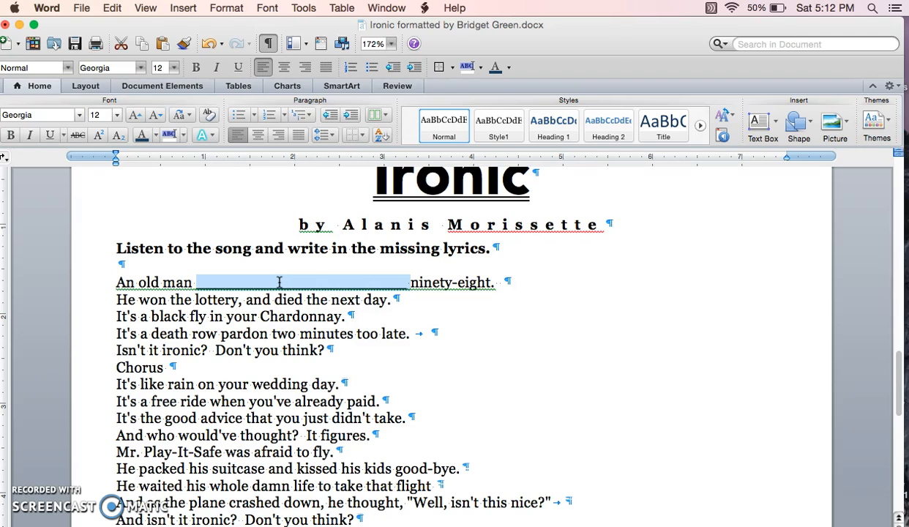
key(super+c)
double_click(152, 300)
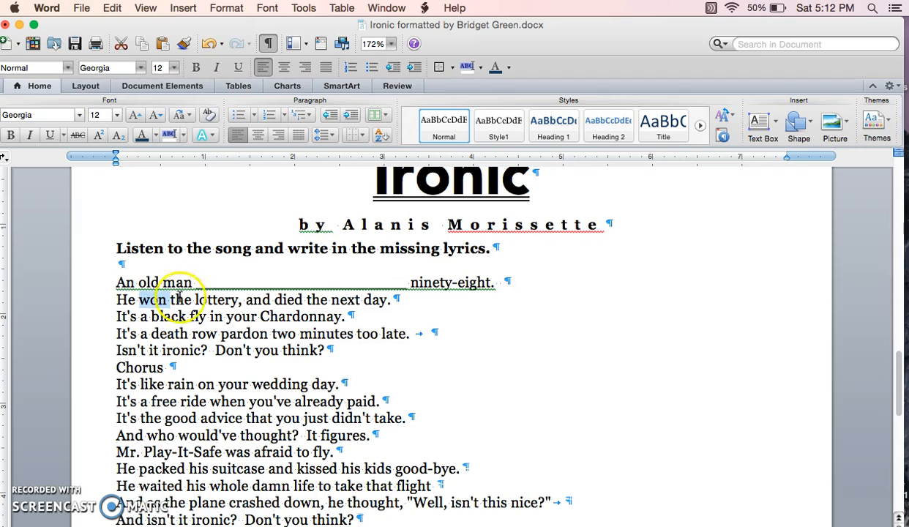
click(290, 302)
double_click(290, 302)
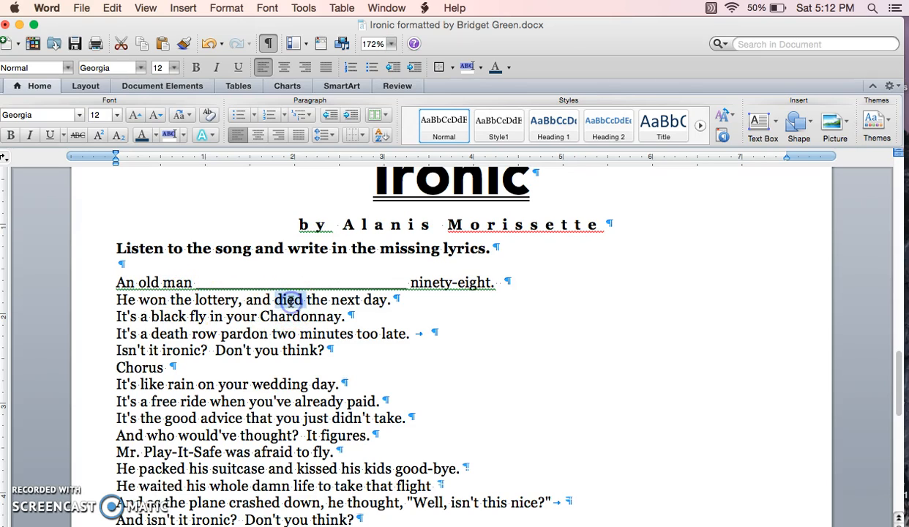
key(super+v)
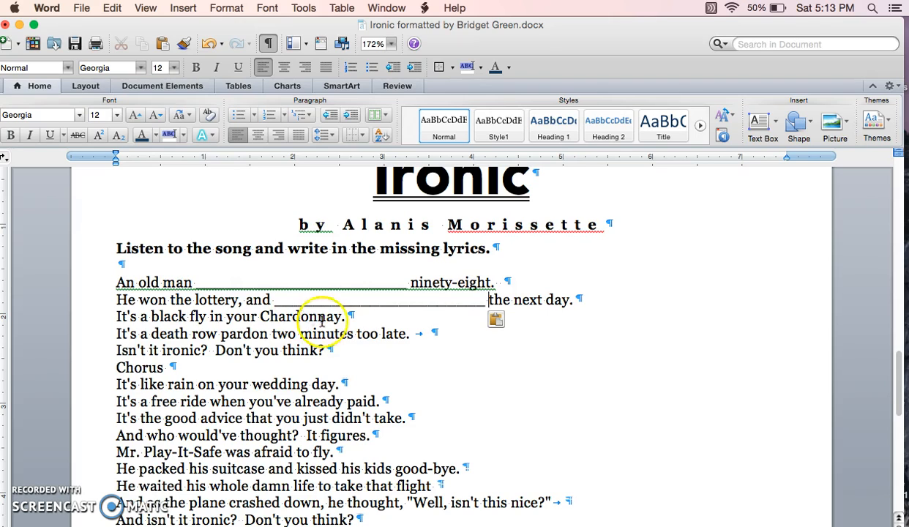
double_click(362, 400)
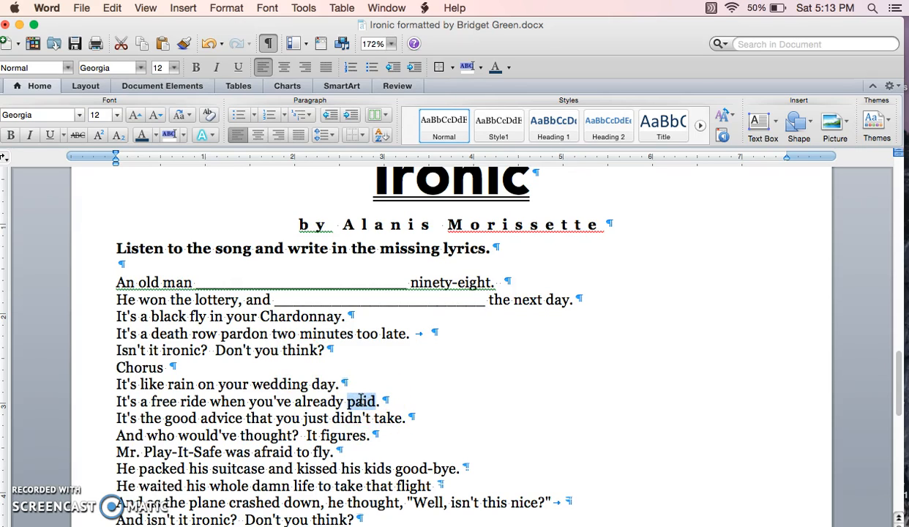
key(super+v)
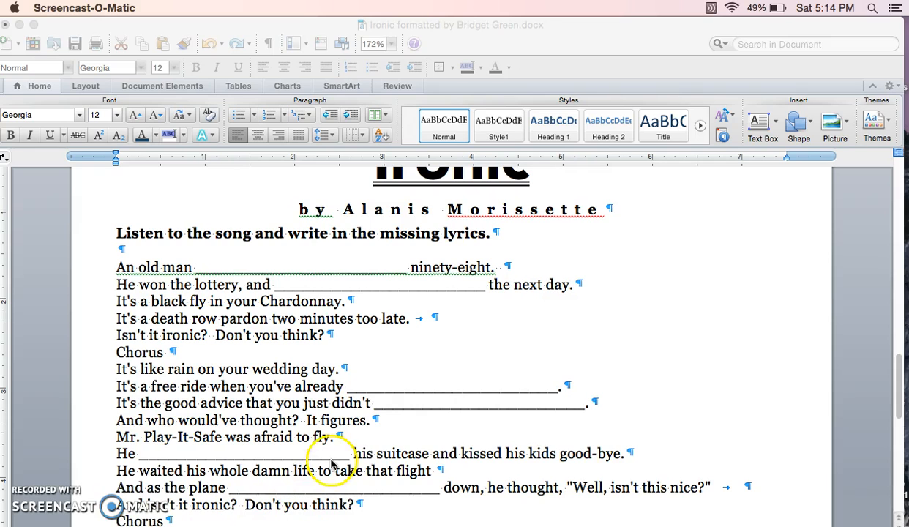
scroll(439, 319, down, 3)
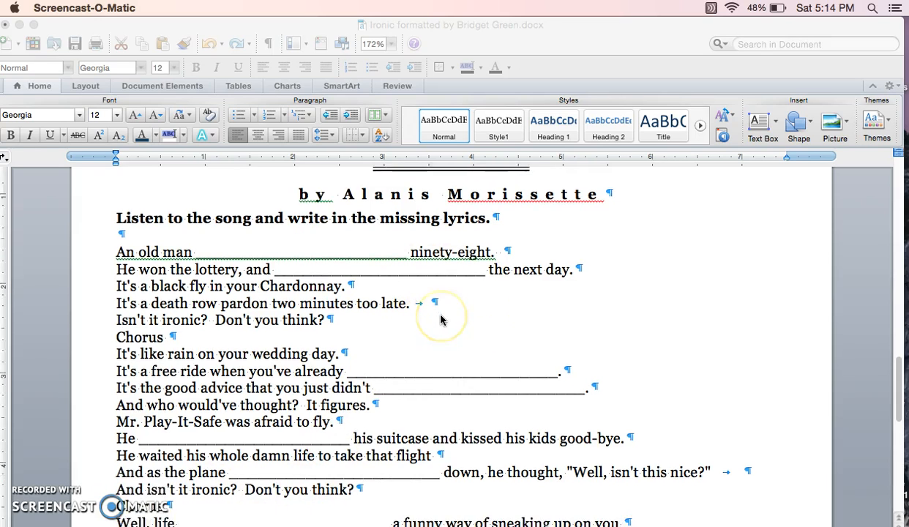
scroll(441, 319, down, 5)
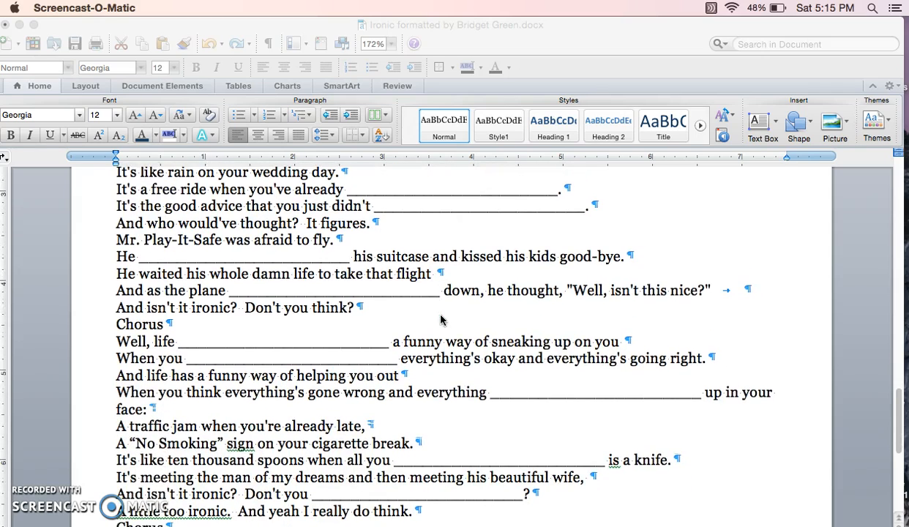
scroll(441, 319, down, 6)
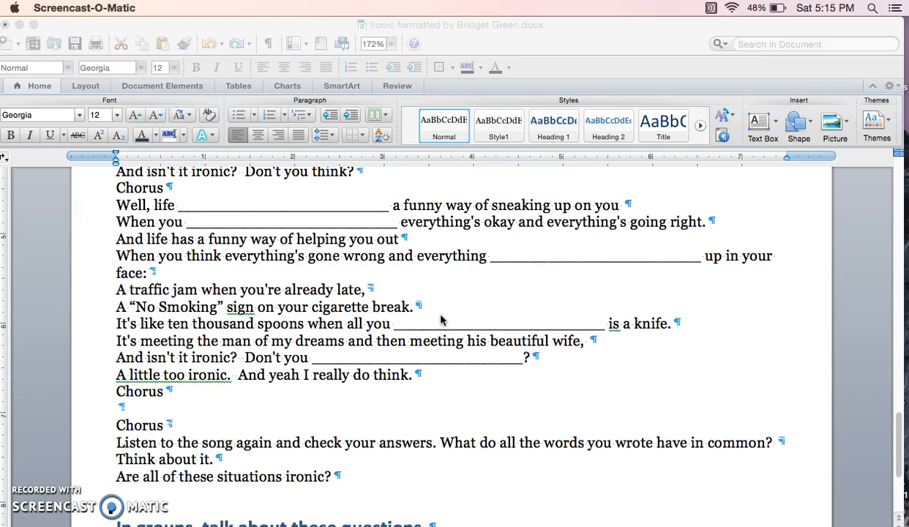
Step: Set the font size of all the lyrics, from "An old man" down to the "Chorus" after "A little too ironic", to 11
scroll(440, 319, up, 5)
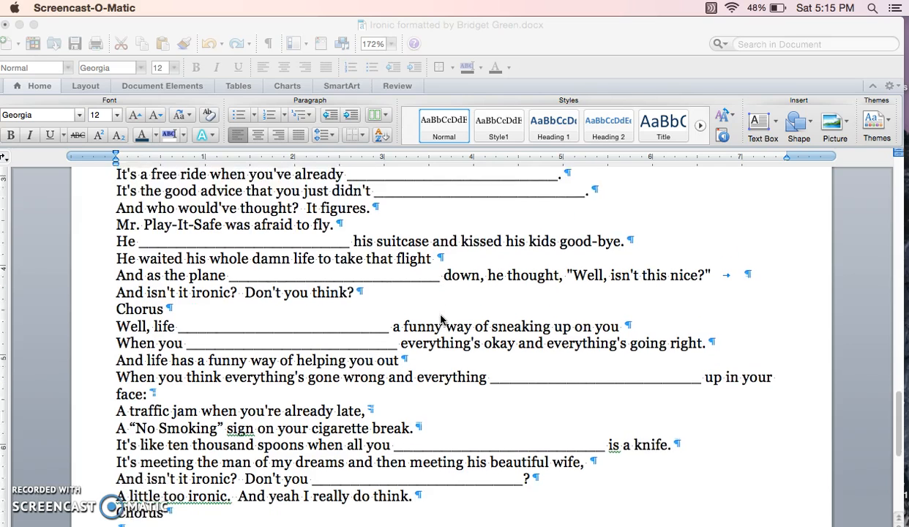
scroll(441, 320, down, 2)
scroll(441, 319, up, 9)
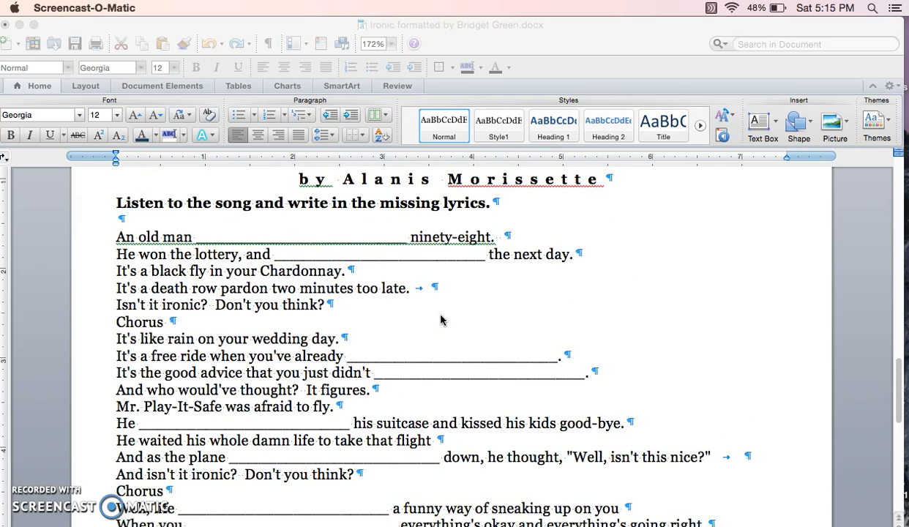
click(118, 240)
drag(118, 240, 236, 452)
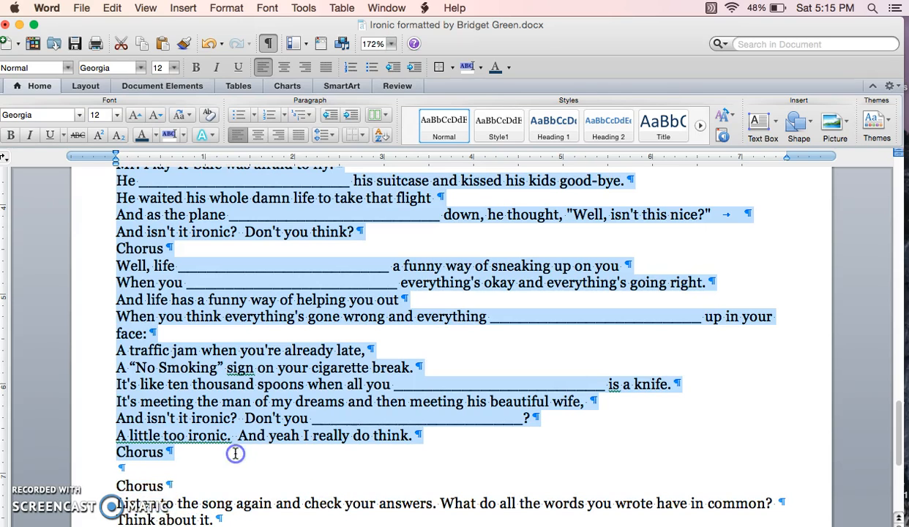
click(116, 114)
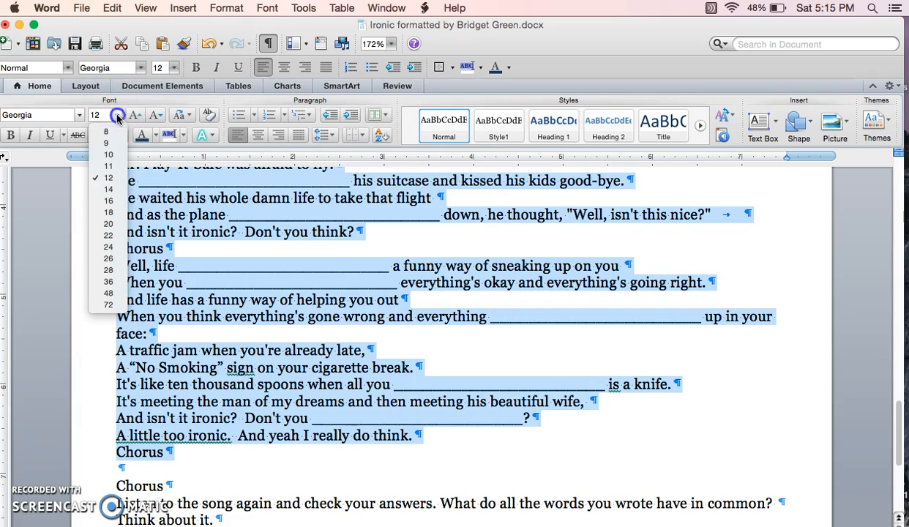
click(108, 174)
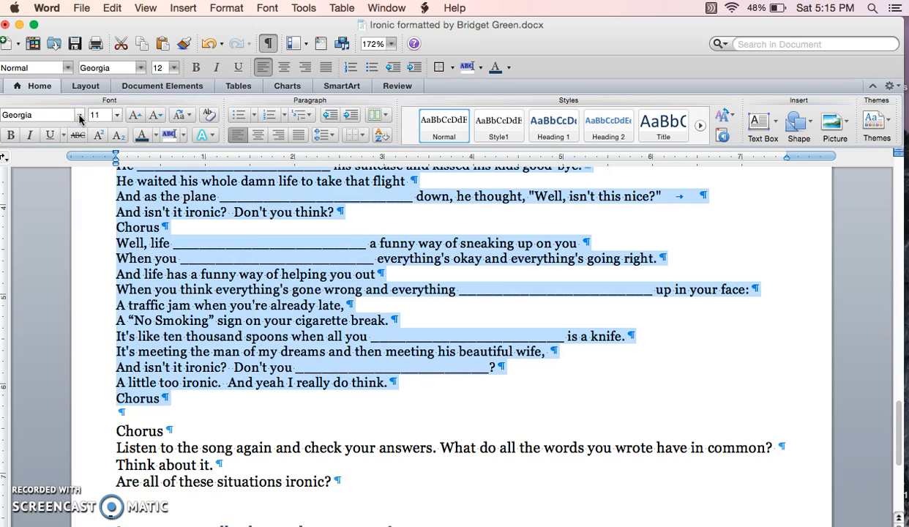
Step: Change the font of the selected lyrics to Times New Roman
click(79, 117)
mouse_move(118, 302)
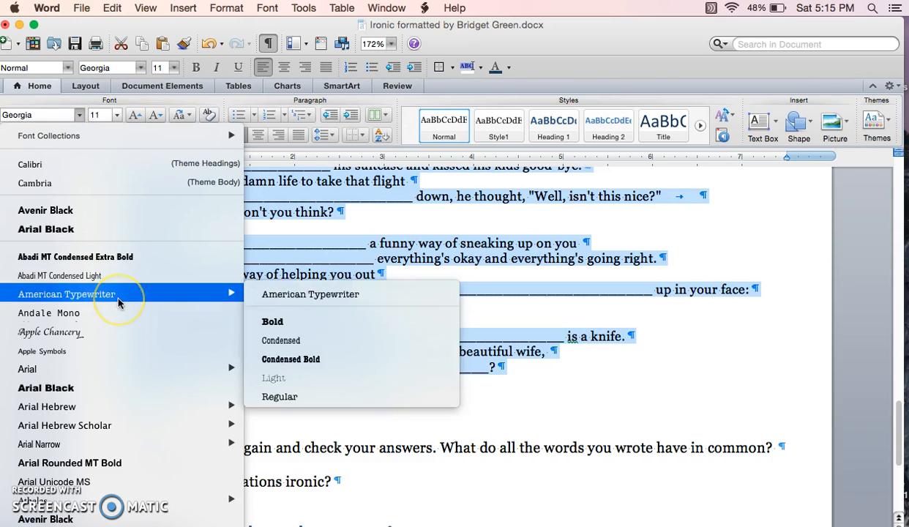
scroll(118, 300, down, 15)
scroll(118, 302, down, 20)
scroll(117, 301, down, 10)
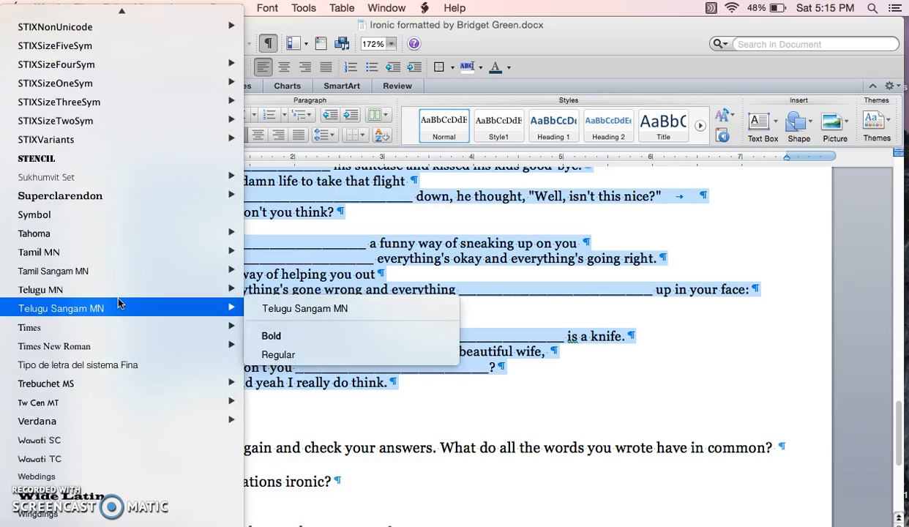
click(112, 346)
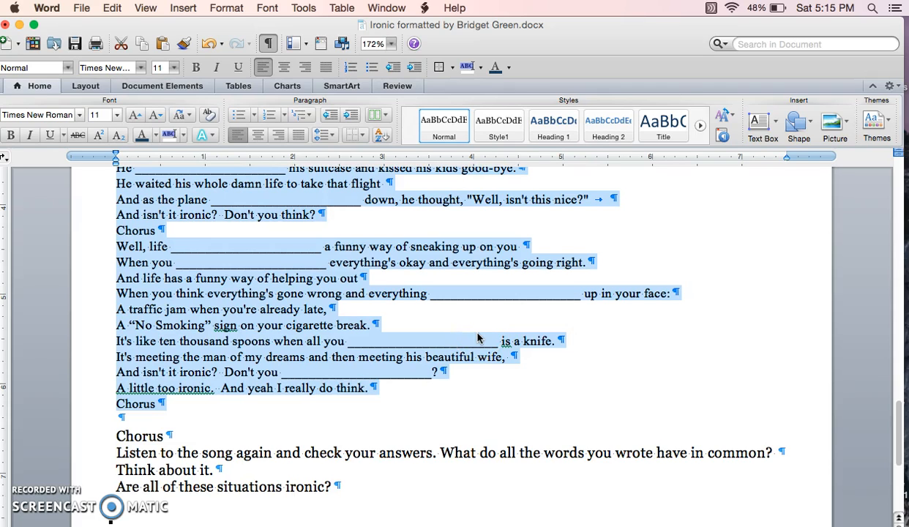
click(532, 262)
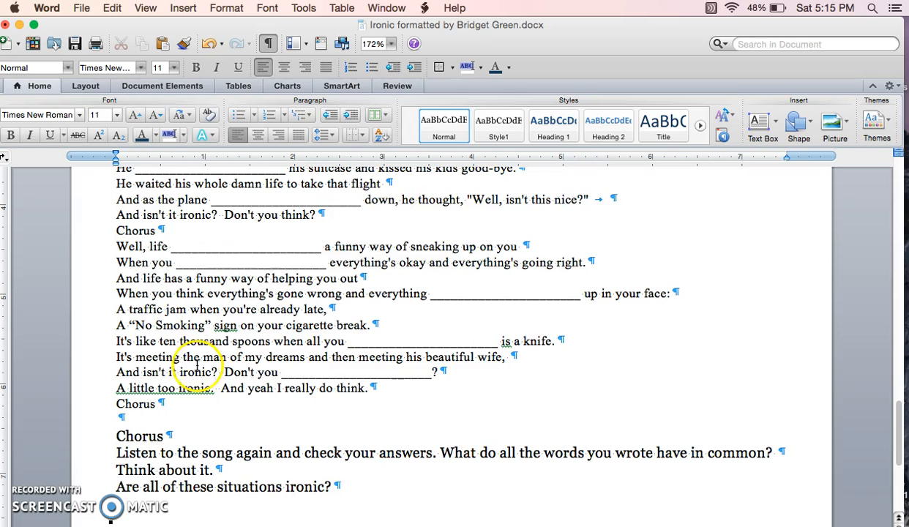
Step: Try a line spacing of 1.5 on all the lyric lines from "An old man" to the "Chorus" after "A little too ironic"
drag(165, 408, 111, 333)
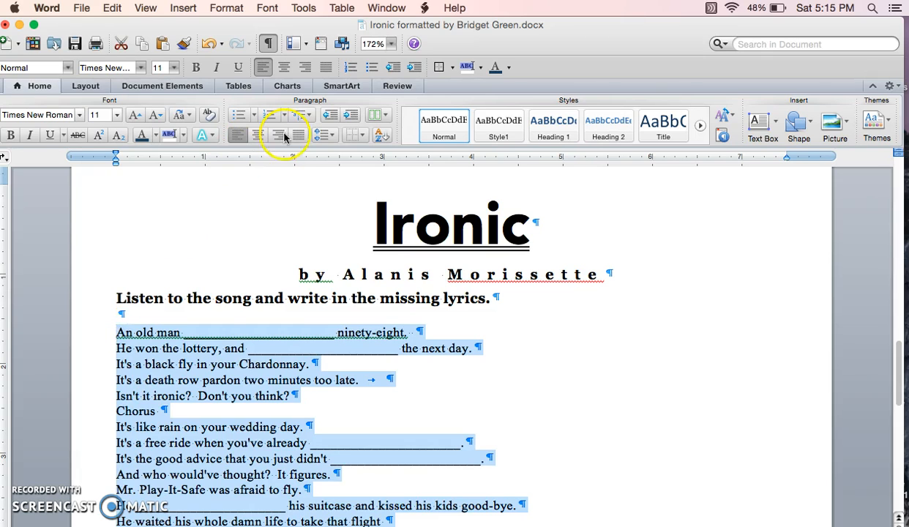
click(332, 137)
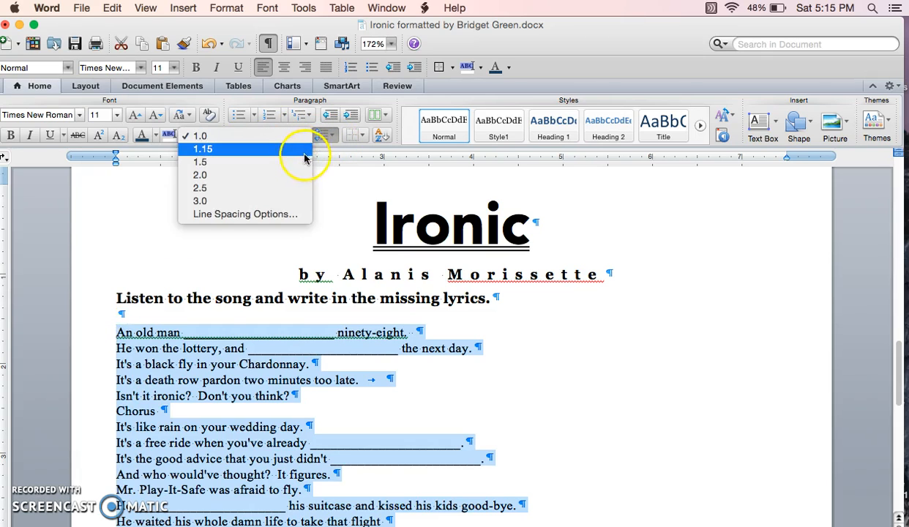
click(295, 162)
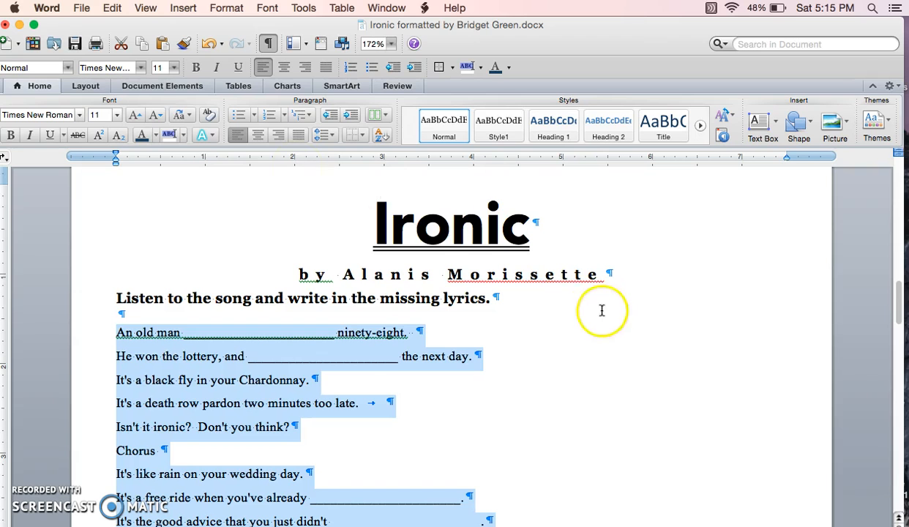
scroll(601, 315, down, 5)
scroll(601, 321, down, 6)
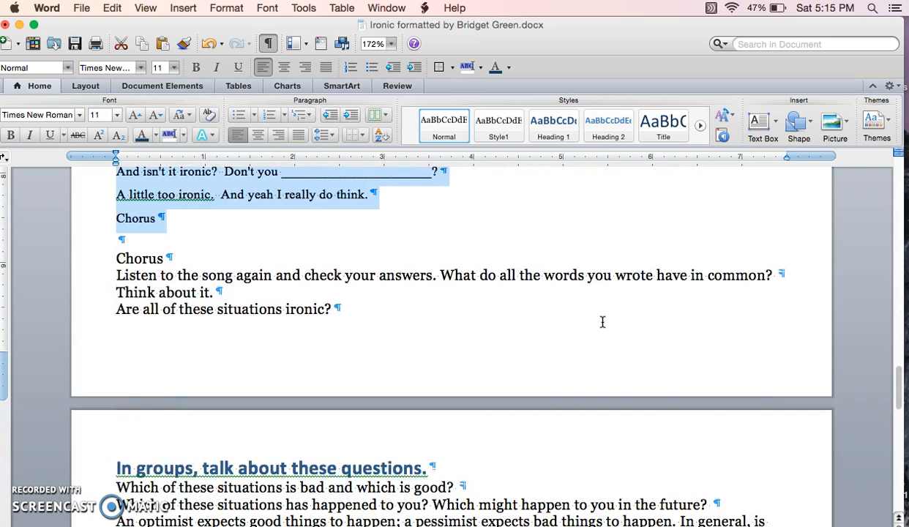
scroll(603, 322, up, 3)
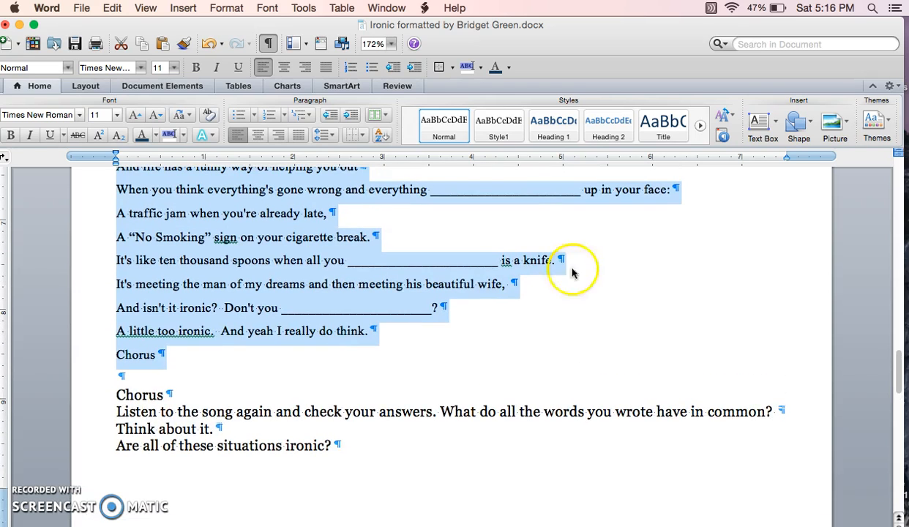
Step: Set the line spacing of the selected lyrics to 1.15
click(331, 136)
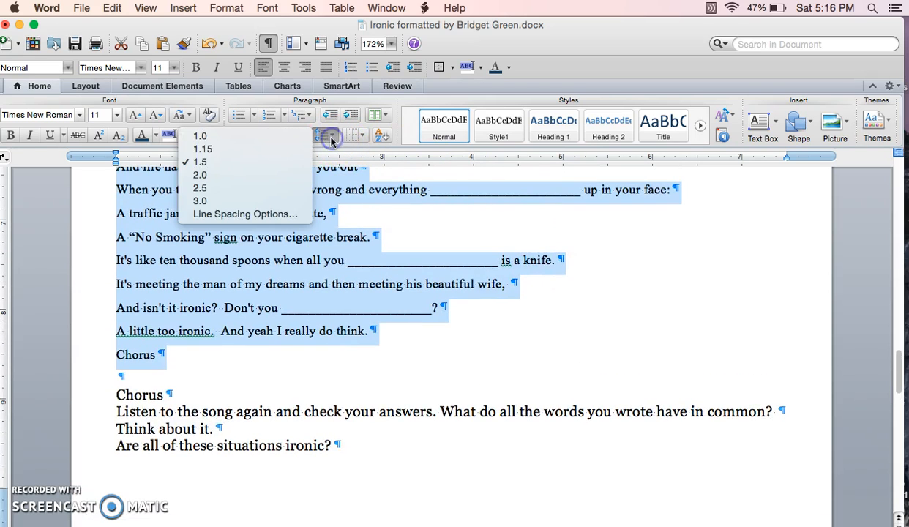
click(298, 150)
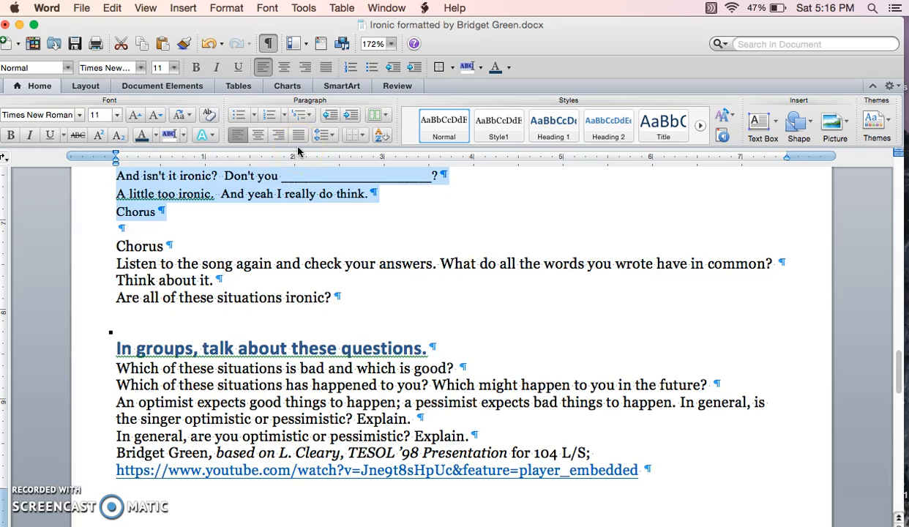
scroll(472, 265, up, 5)
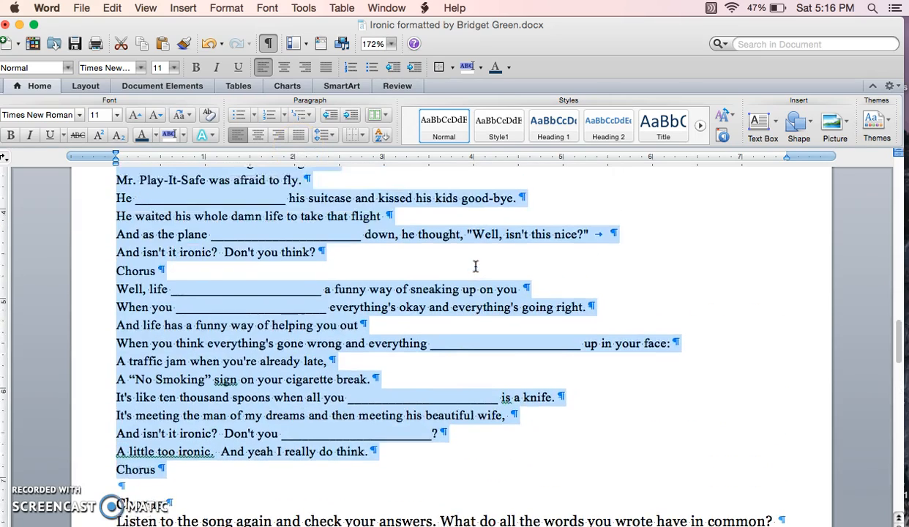
scroll(476, 267, up, 5)
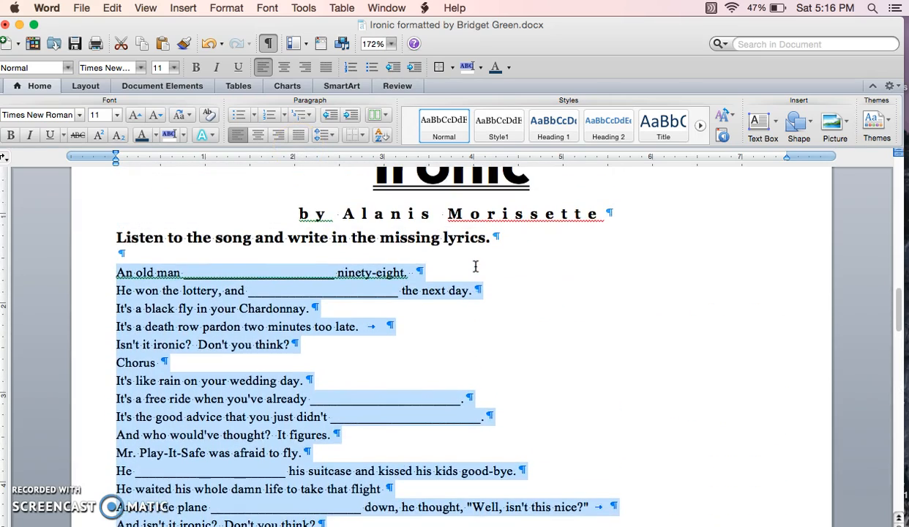
click(578, 296)
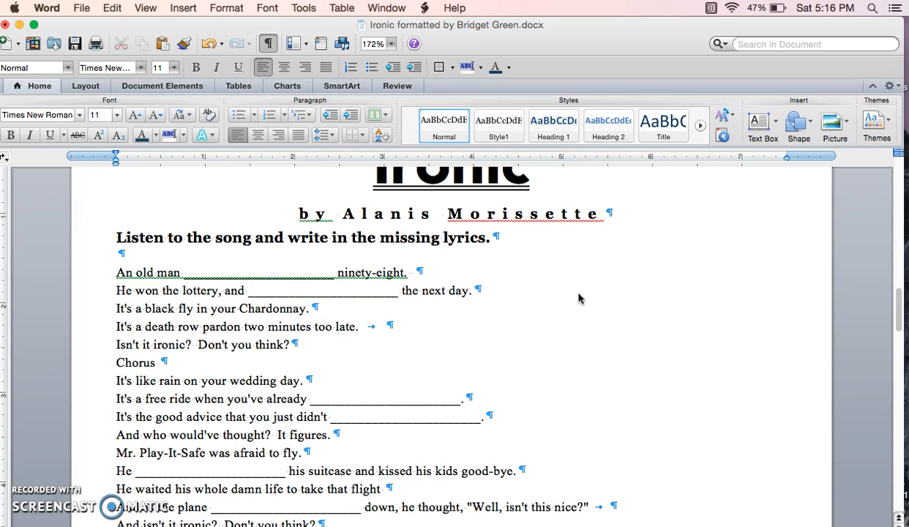
Step: Switch to Chrome and run a Google image search for "alanis morissette" in a new tab
key(super+Tab)
key(super+Tab)
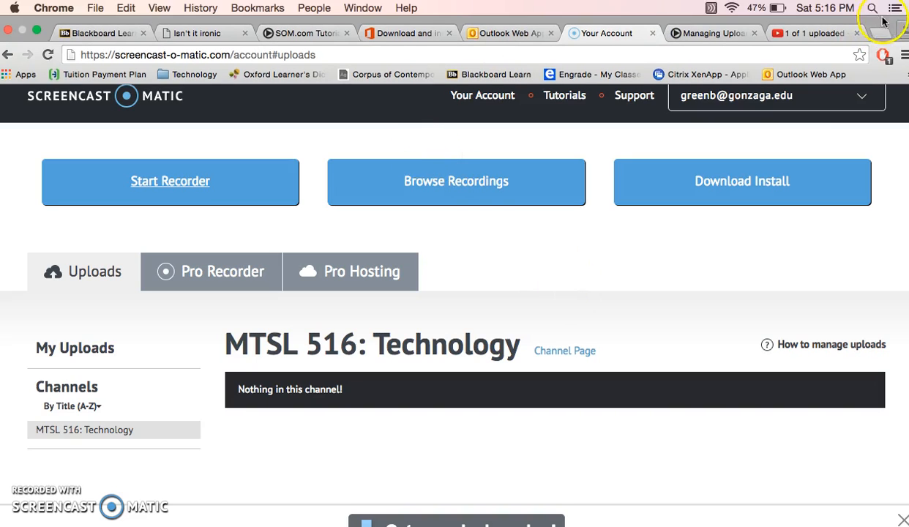
click(880, 33)
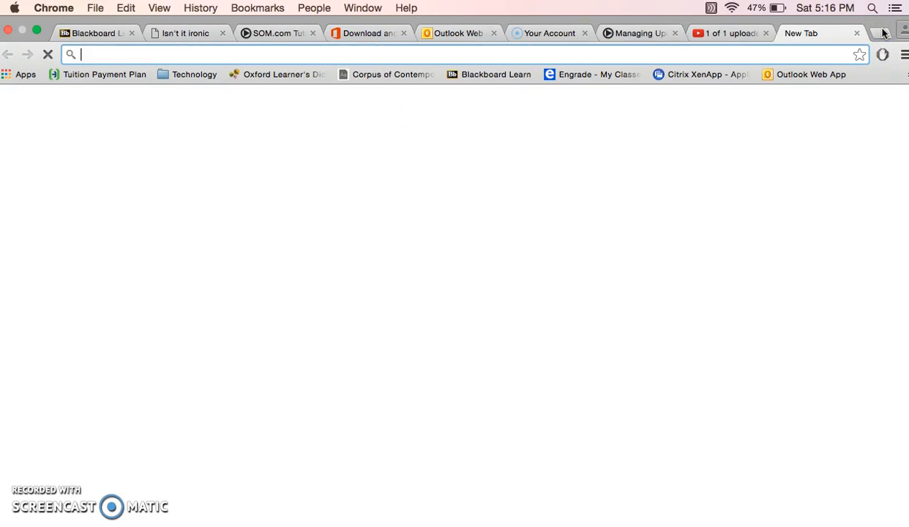
text(alanis)
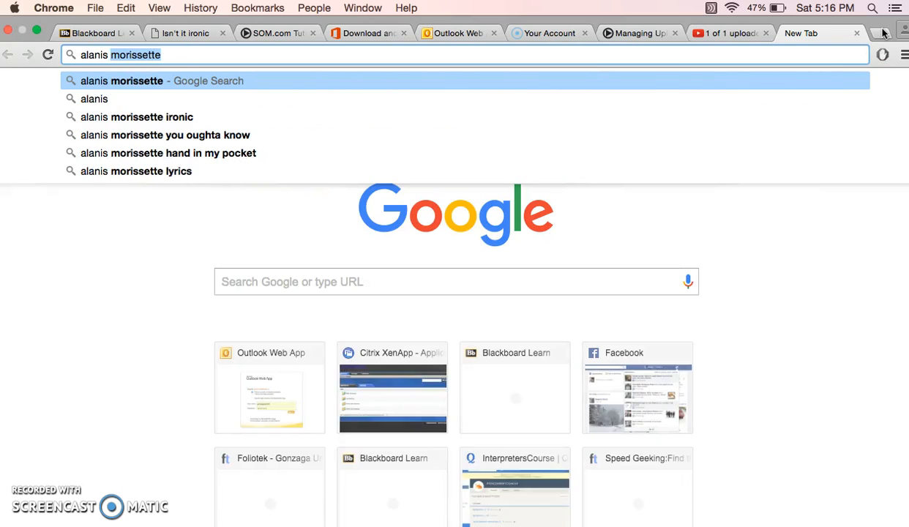
key(Return)
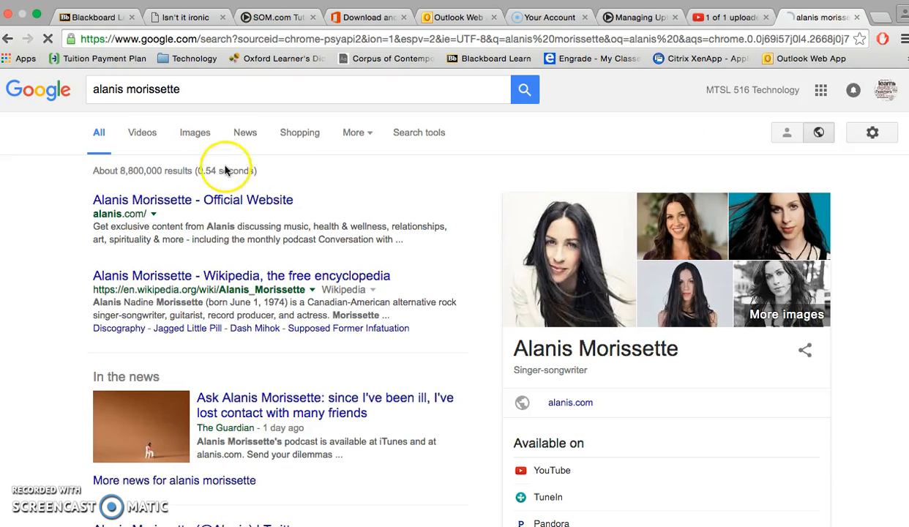
click(197, 135)
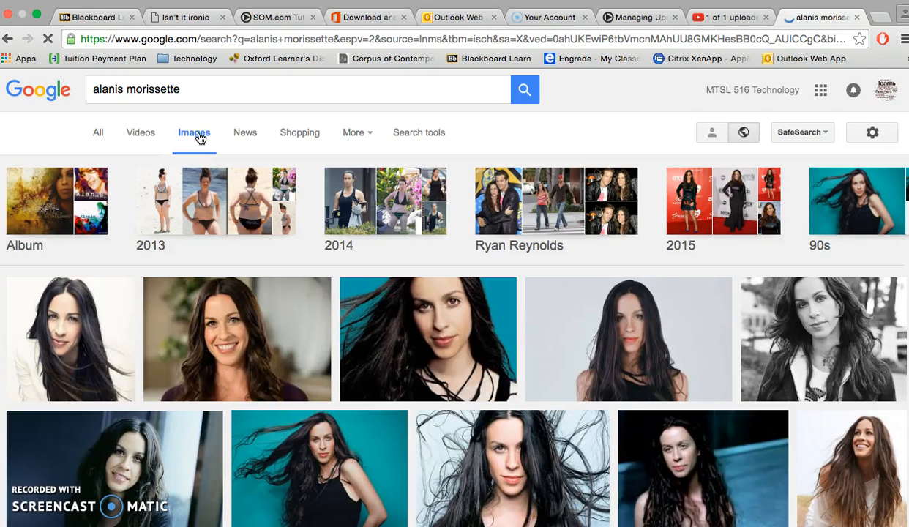
Step: Refine the image search to "alanis morissette ironic"
click(282, 310)
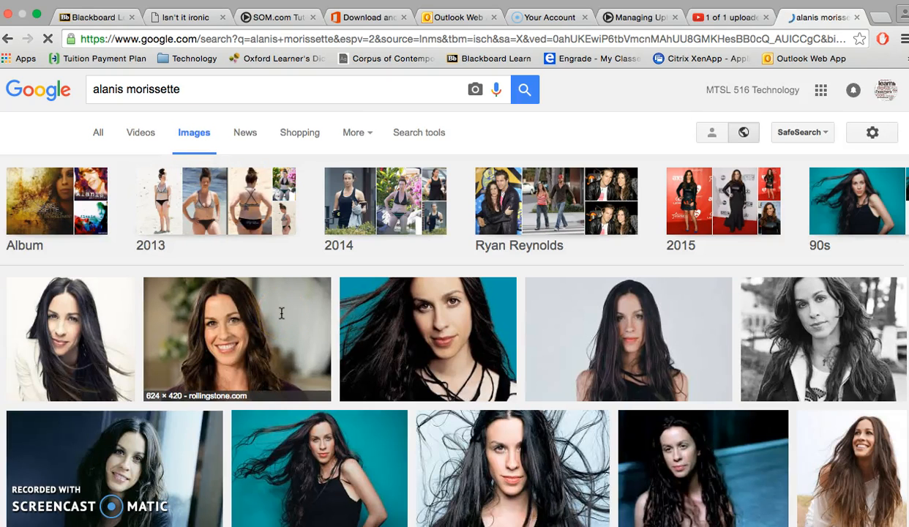
scroll(281, 312, down, 4)
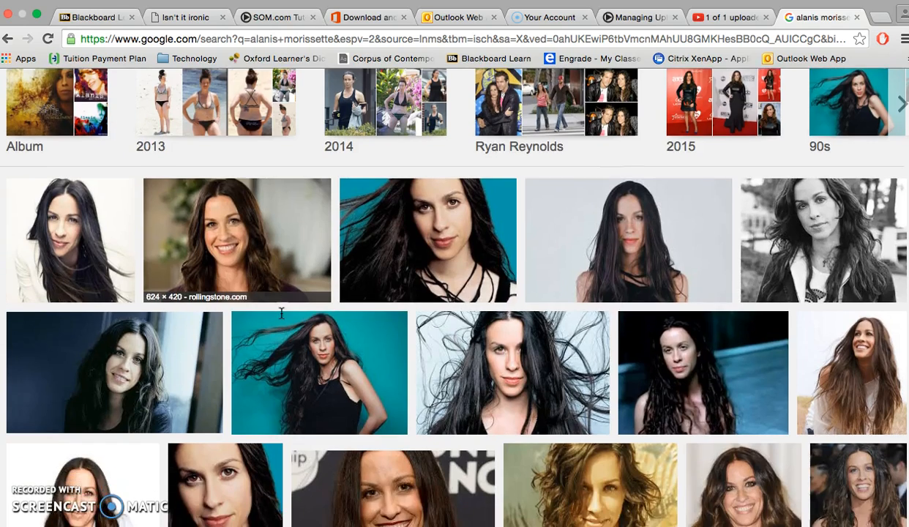
scroll(282, 313, up, 4)
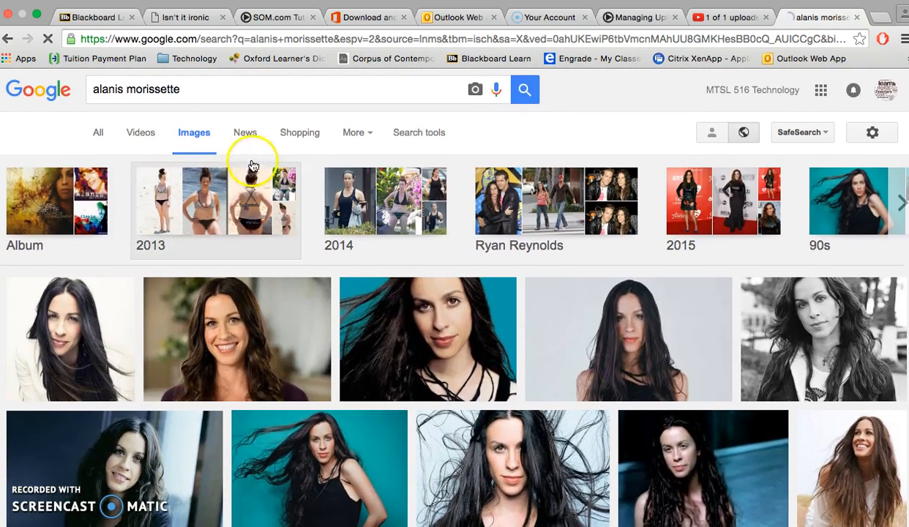
click(207, 87)
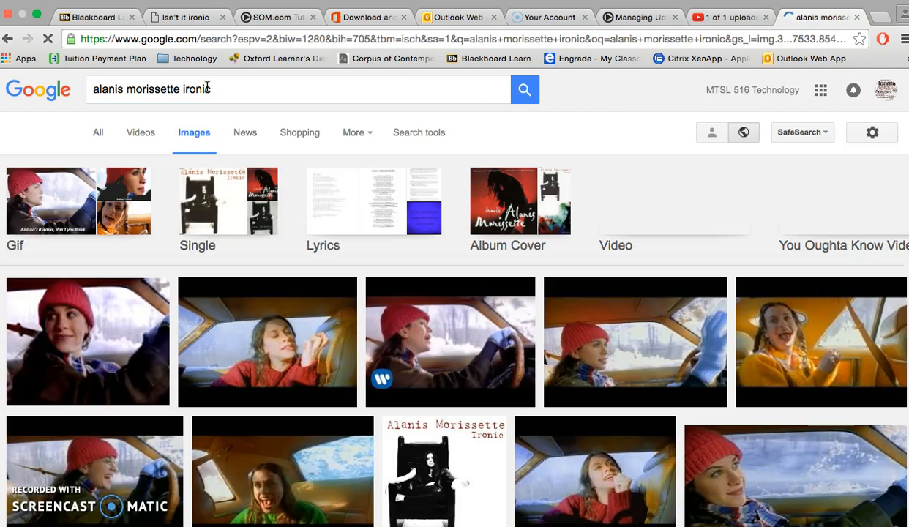
Step: Copy the 600 × 315 vogue.com image of the singer in a red hat from the image results
scroll(285, 370, down, 3)
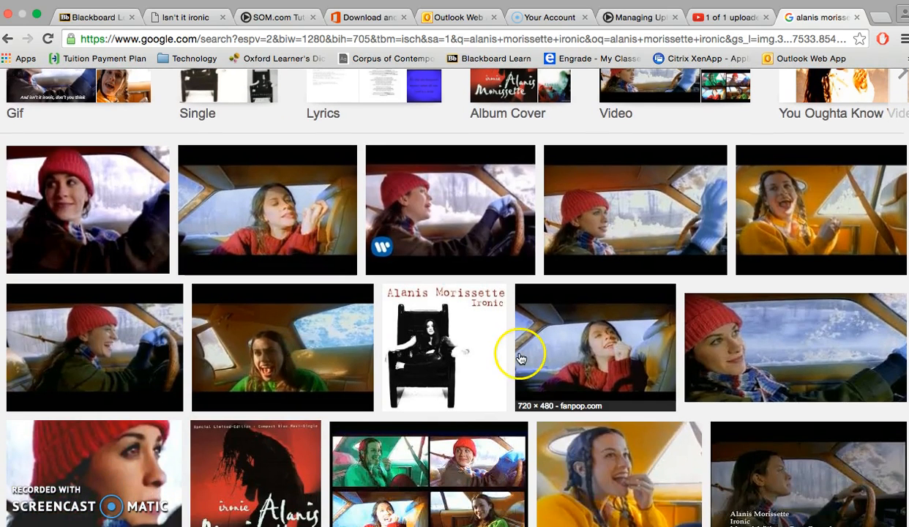
click(746, 356)
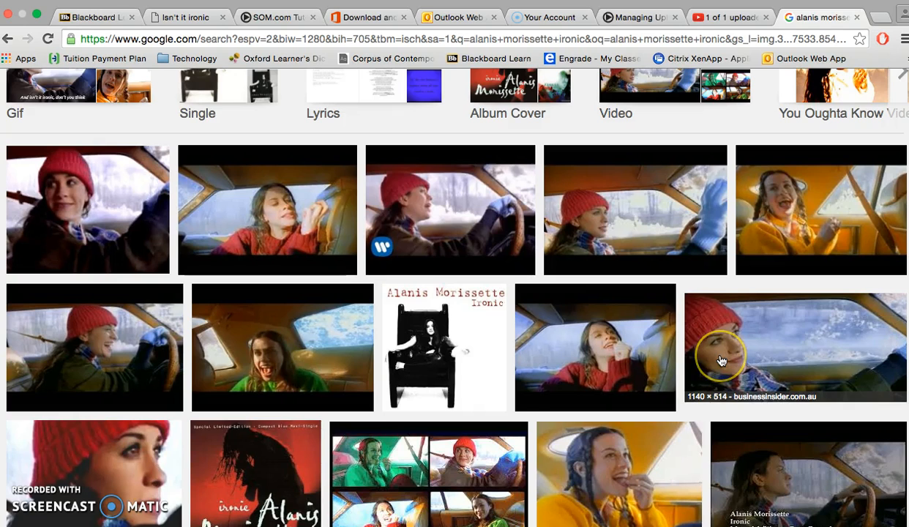
scroll(721, 360, down, 3)
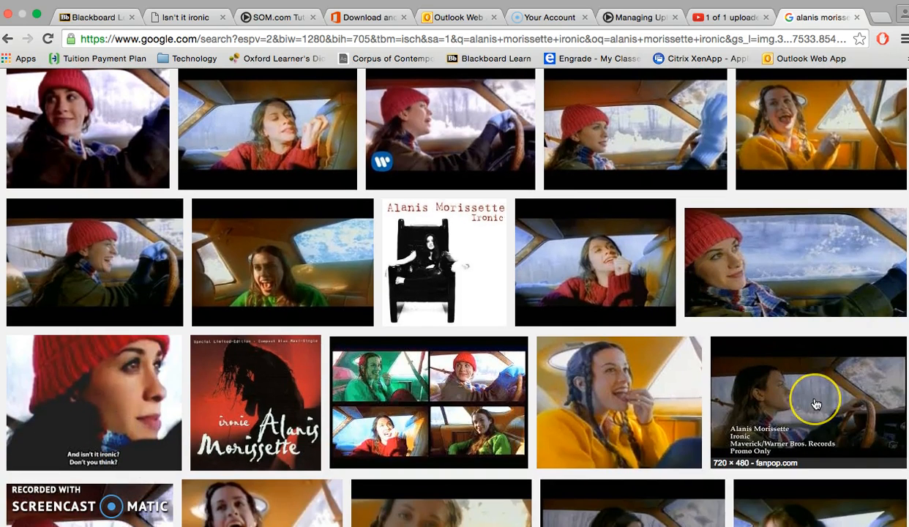
scroll(816, 404, down, 3)
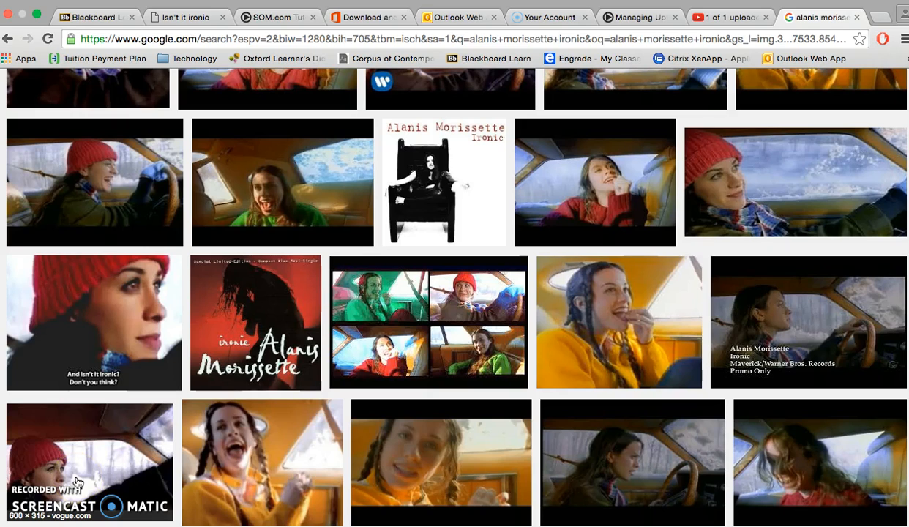
right_click(77, 481)
click(77, 481)
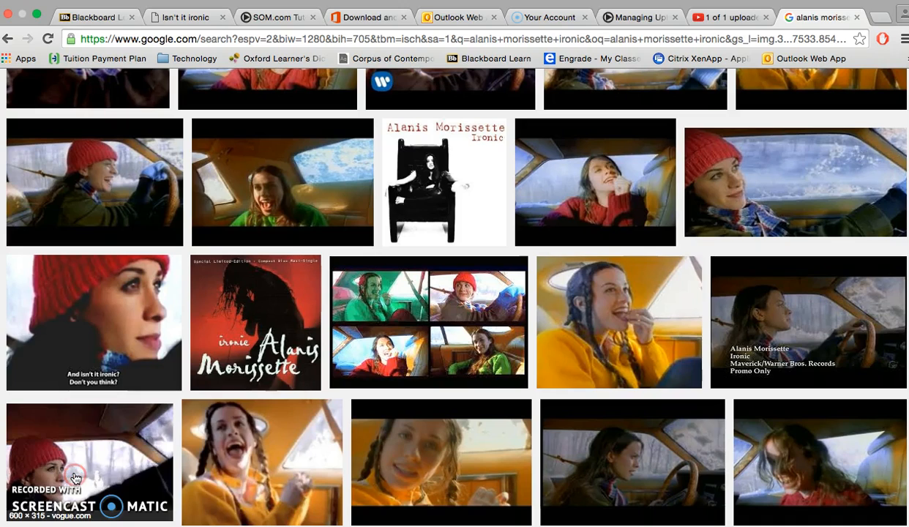
right_click(73, 478)
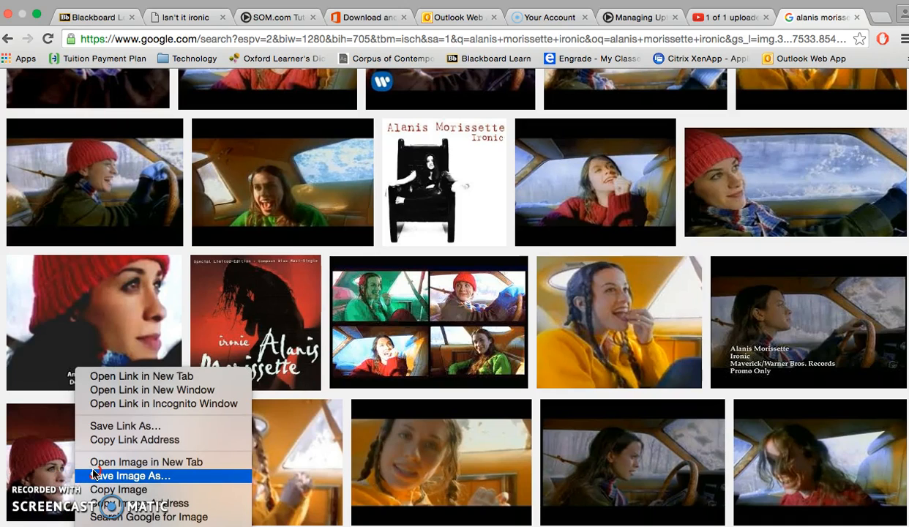
click(100, 489)
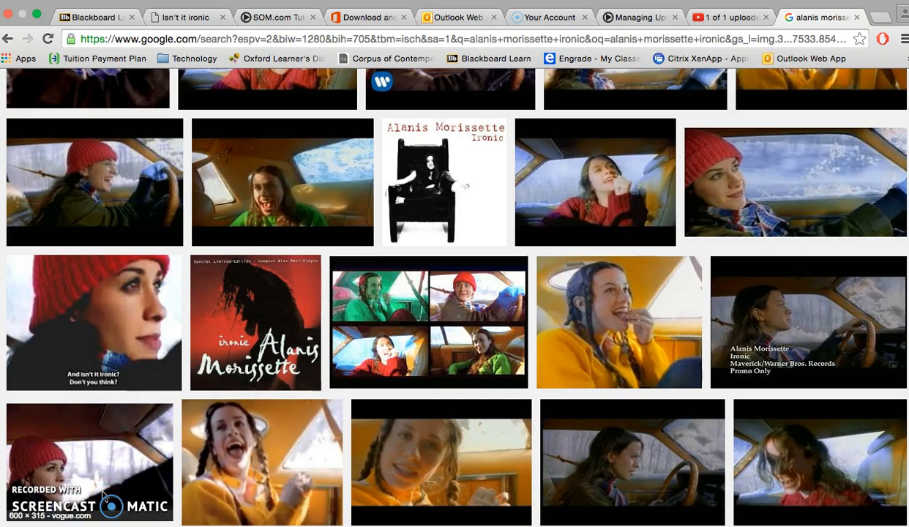
Step: Switch to Word, paste the copied image after the "He won the lottery" line and set its text wrapping to Tight
key(super+Tab)
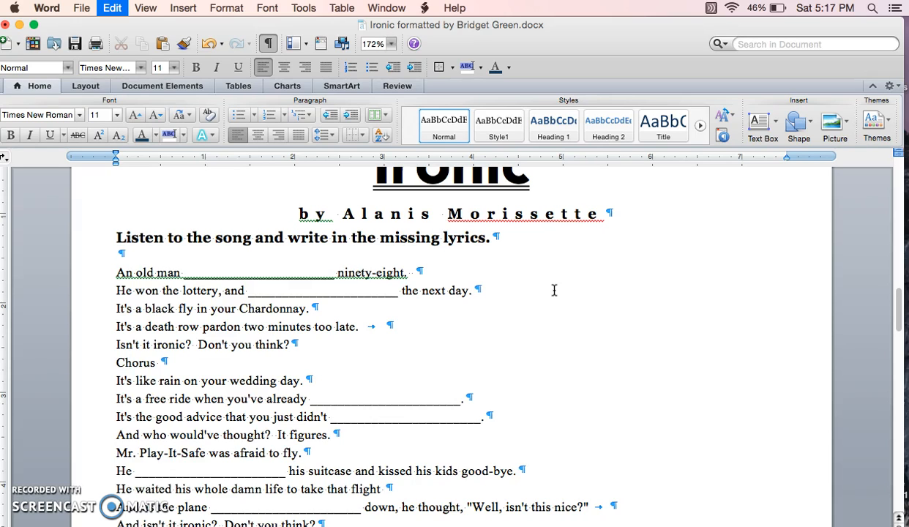
key(super+v)
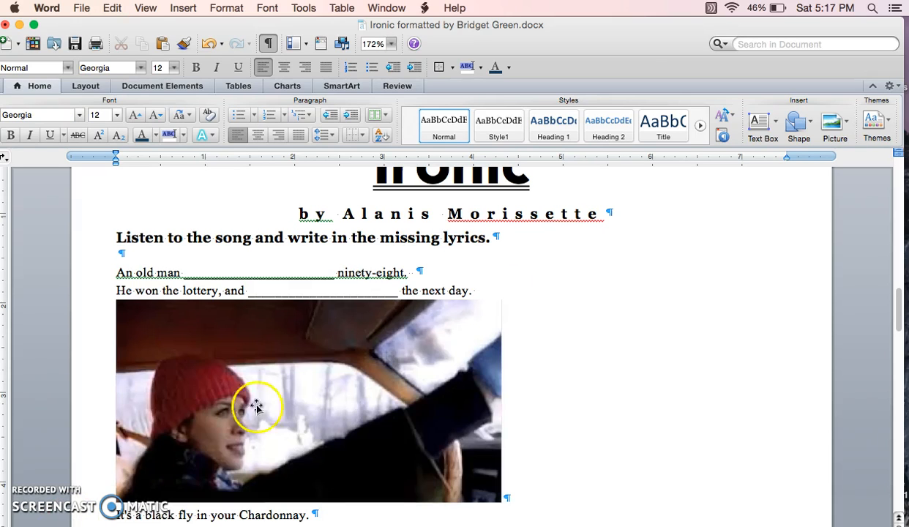
click(281, 401)
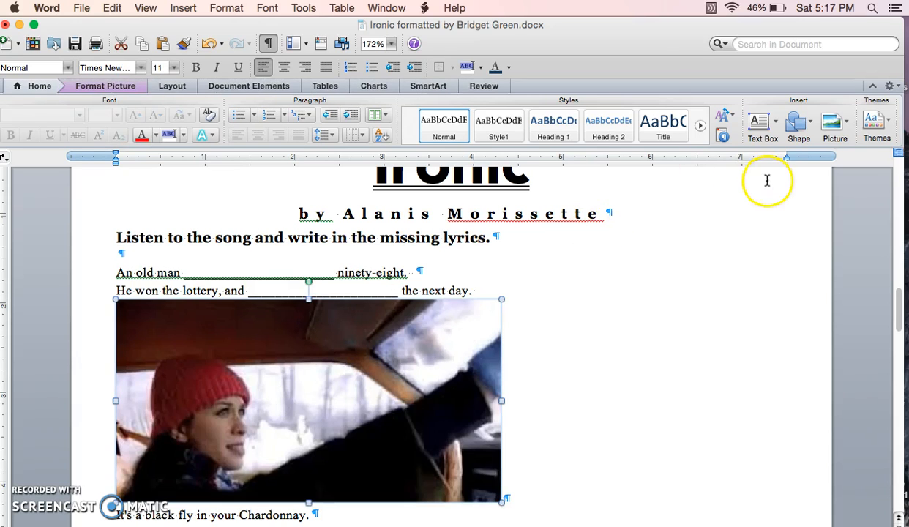
click(137, 89)
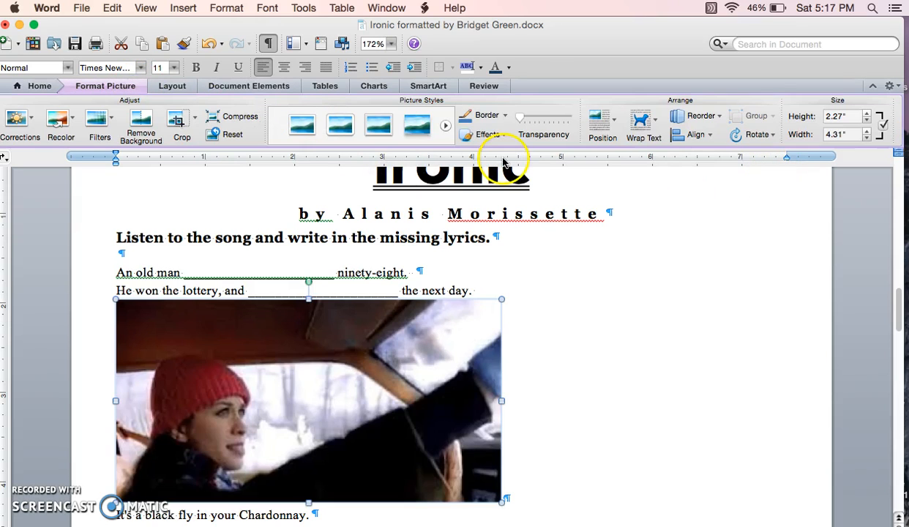
click(644, 126)
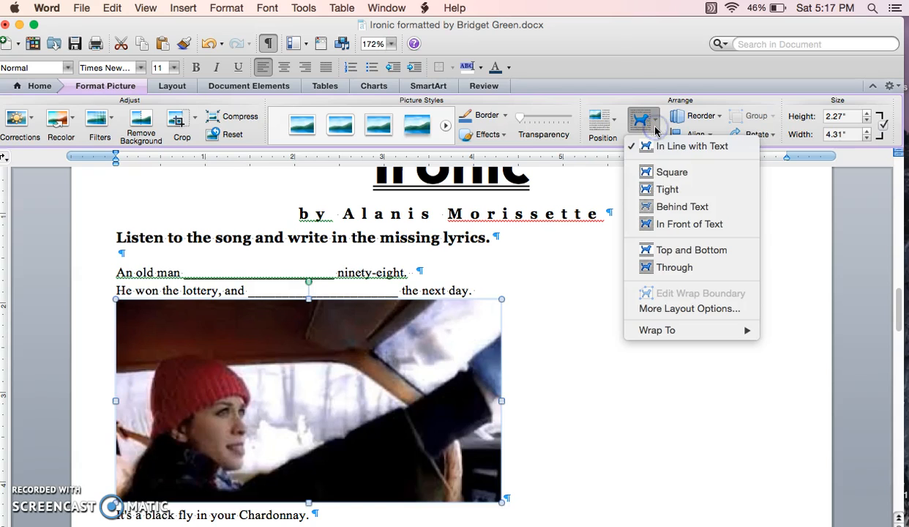
click(654, 188)
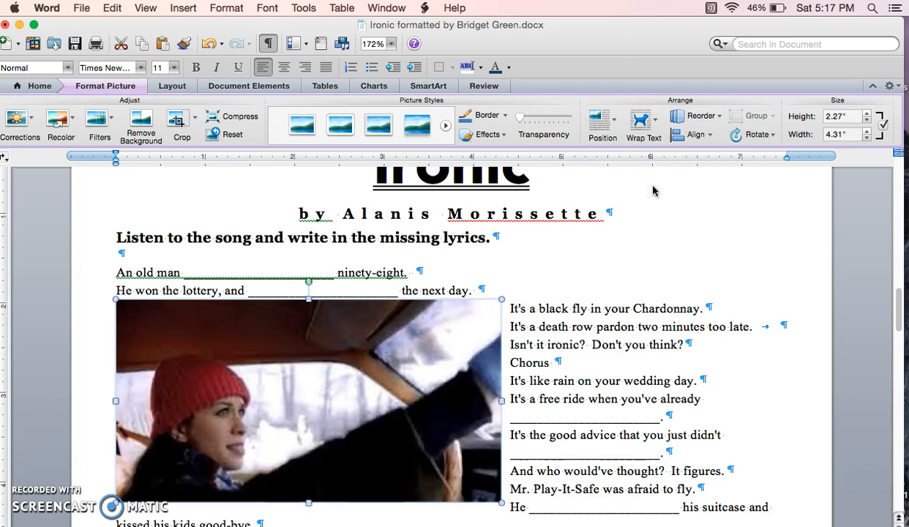
Step: Place the pasted picture beside the opening lyrics at the page's right margin and shrink it to about 1.5" × 2.85"
drag(361, 355, 659, 322)
click(675, 403)
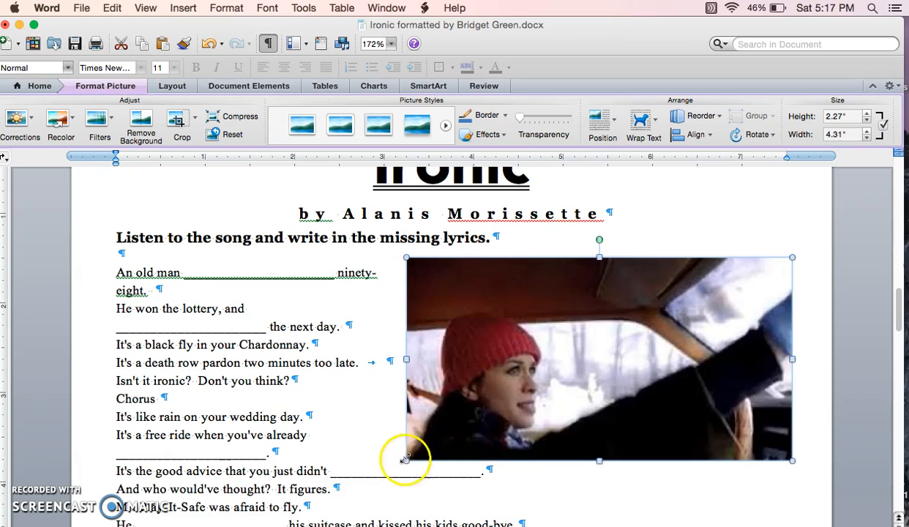
drag(406, 461, 565, 387)
click(663, 356)
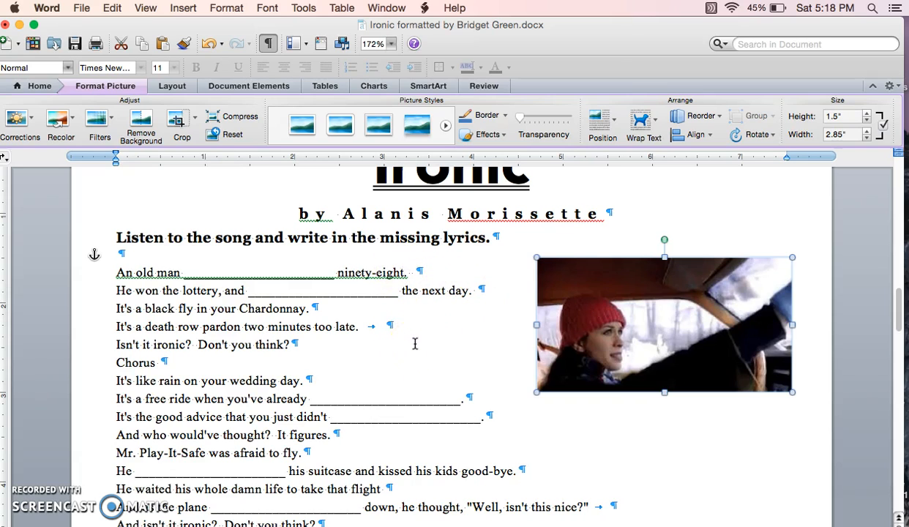
click(384, 326)
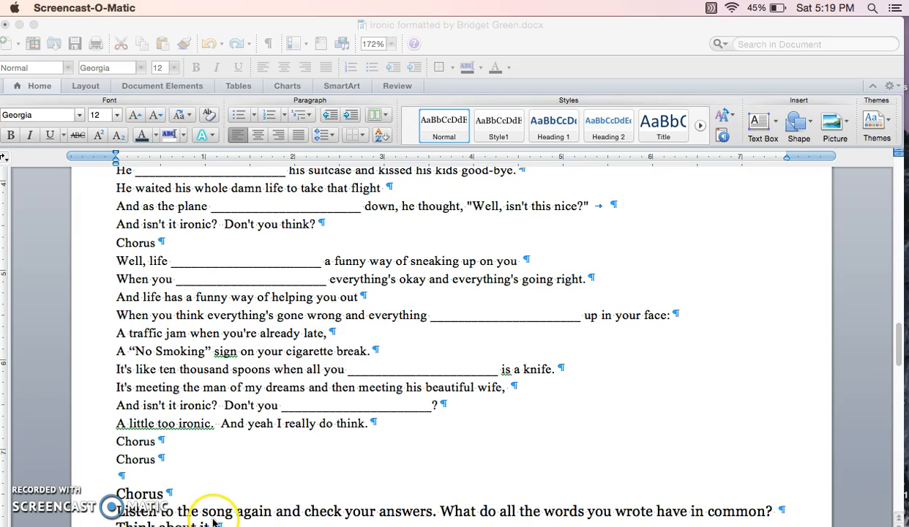
Step: Delete the extra "Chorus" line directly above "Listen to the song again and check your answers."
double_click(139, 494)
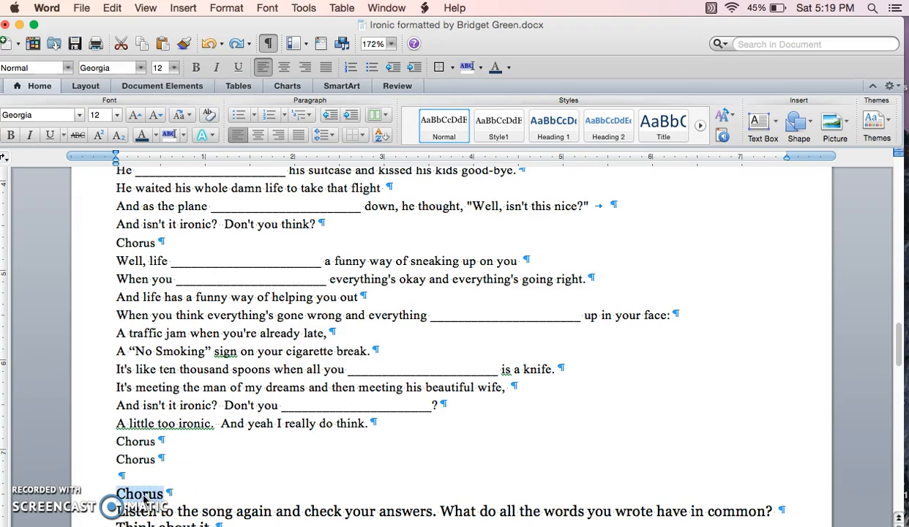
key(Delete)
key(Delete)
Step: Make the "Listen to the song again and check your answers" paragraph bold and reduce its font size to 10
click(142, 494)
triple_click(143, 493)
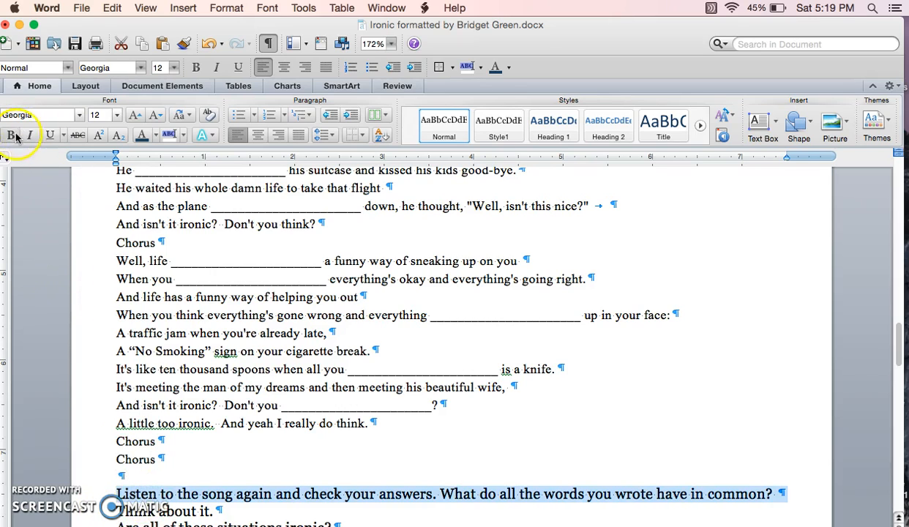
click(10, 136)
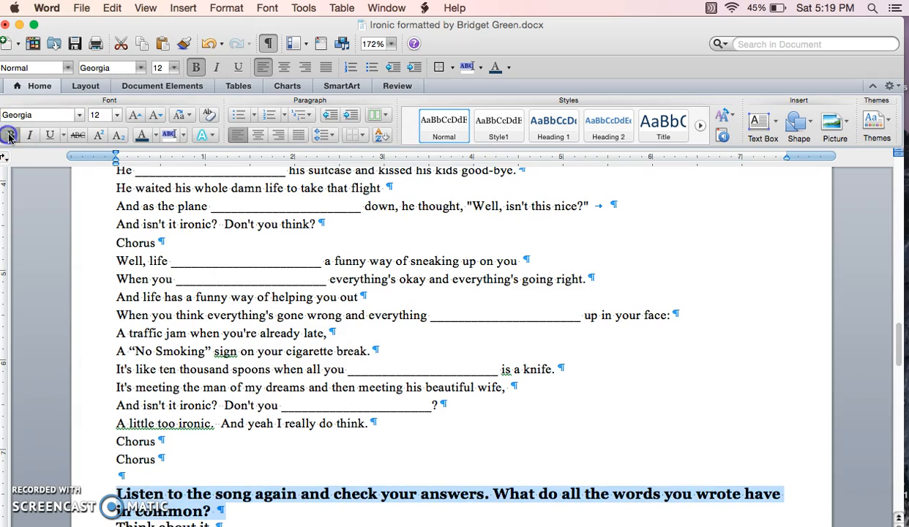
click(159, 117)
click(160, 117)
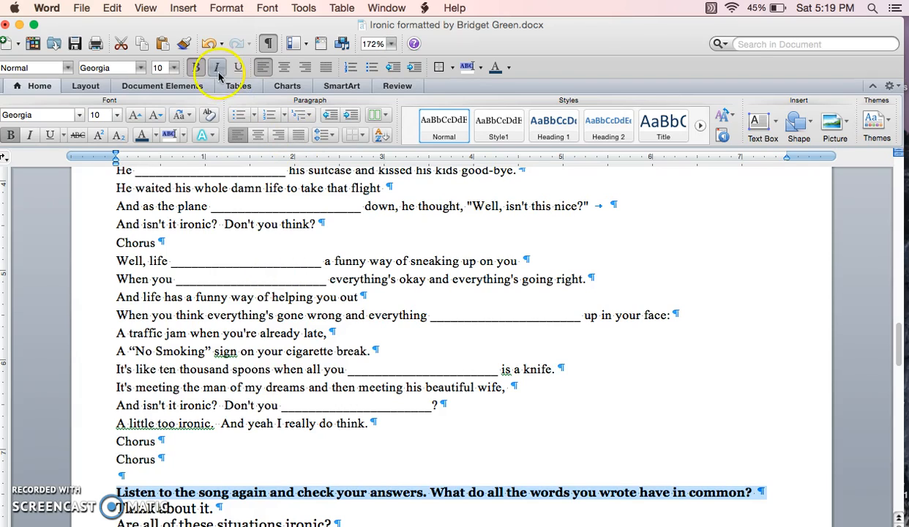
Step: Copy that paragraph's formatting onto "Listen to the song and write in the missing lyrics." with Format Painter
click(185, 45)
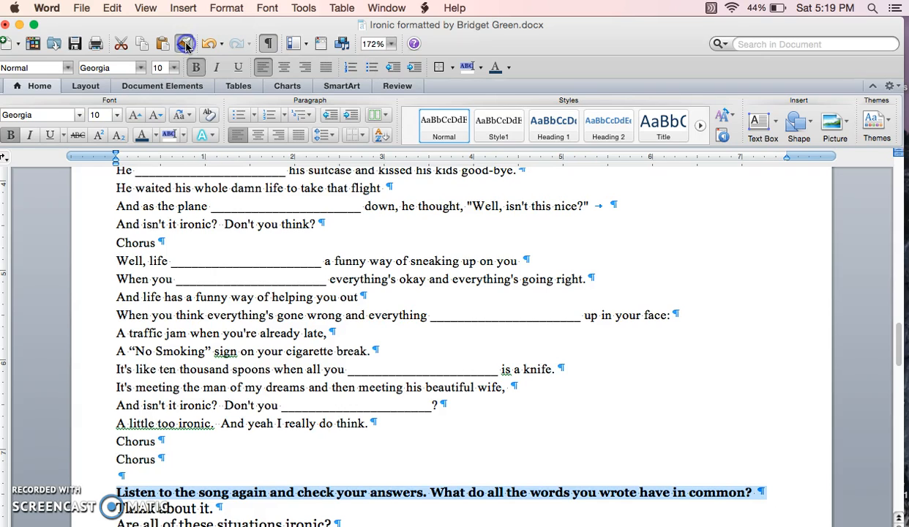
scroll(271, 235, up, 15)
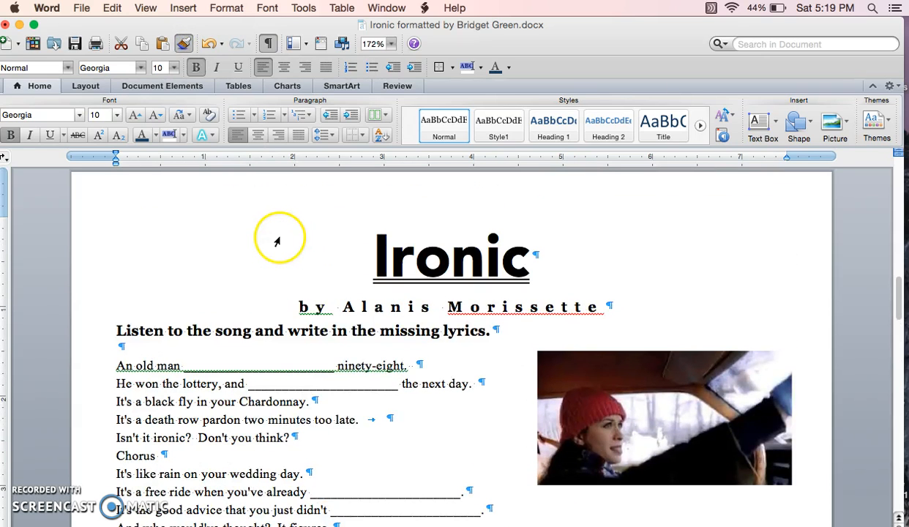
click(131, 329)
drag(131, 330, 496, 338)
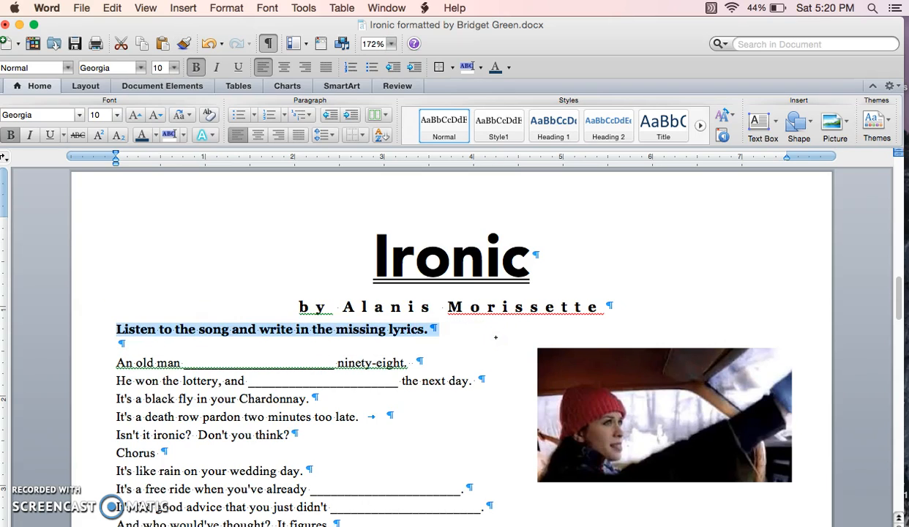
click(321, 227)
scroll(321, 231, down, 1)
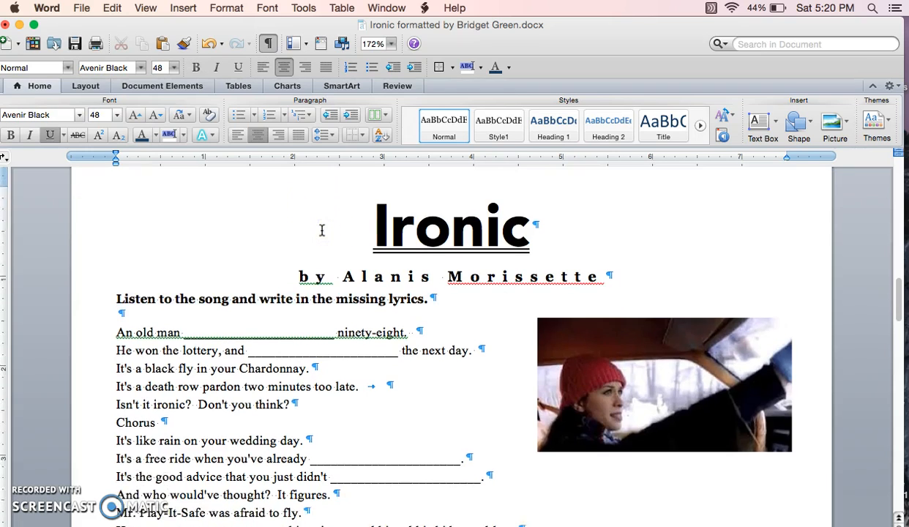
Step: Insert a left brace shape from the Media browser's shapes over the "Listen to the song again" and "In groups" lines
scroll(321, 230, down, 20)
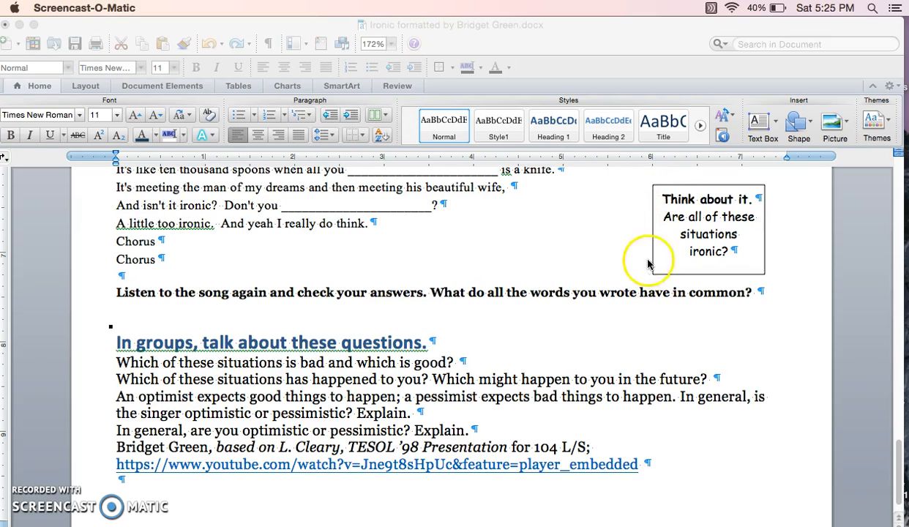
click(633, 228)
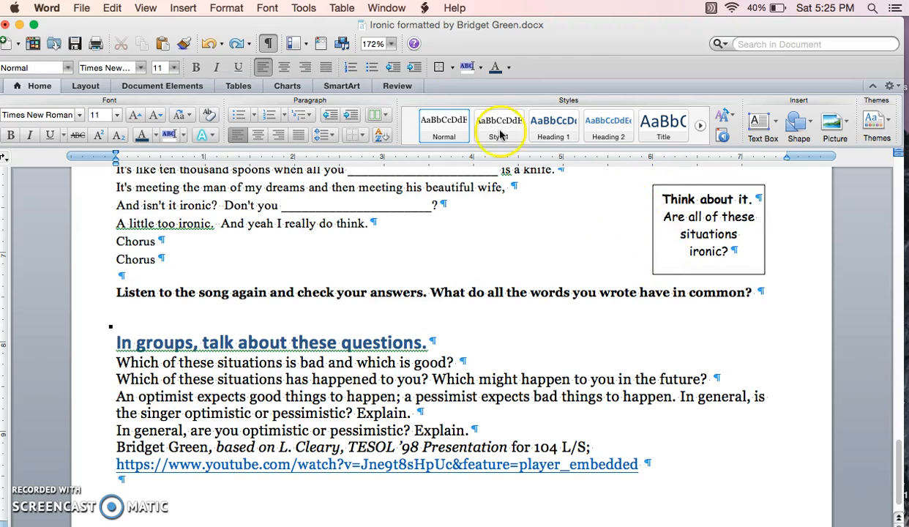
click(182, 9)
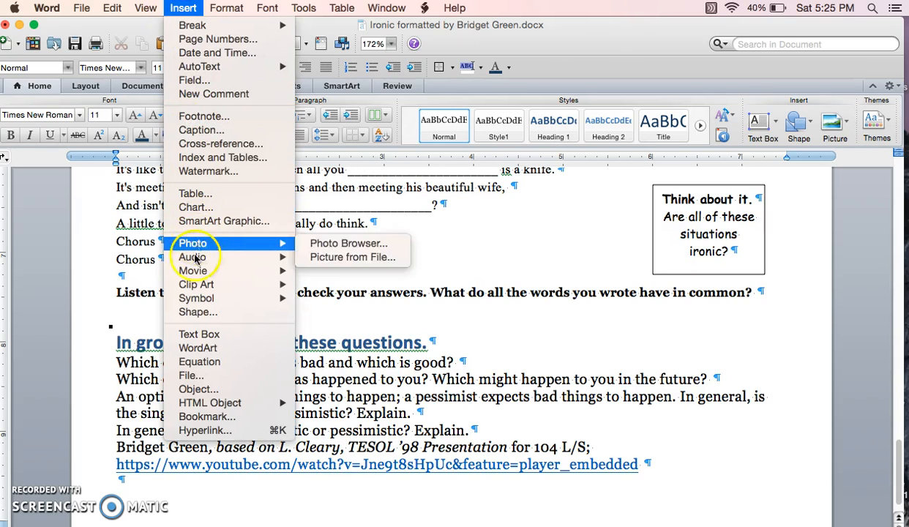
mouse_move(247, 298)
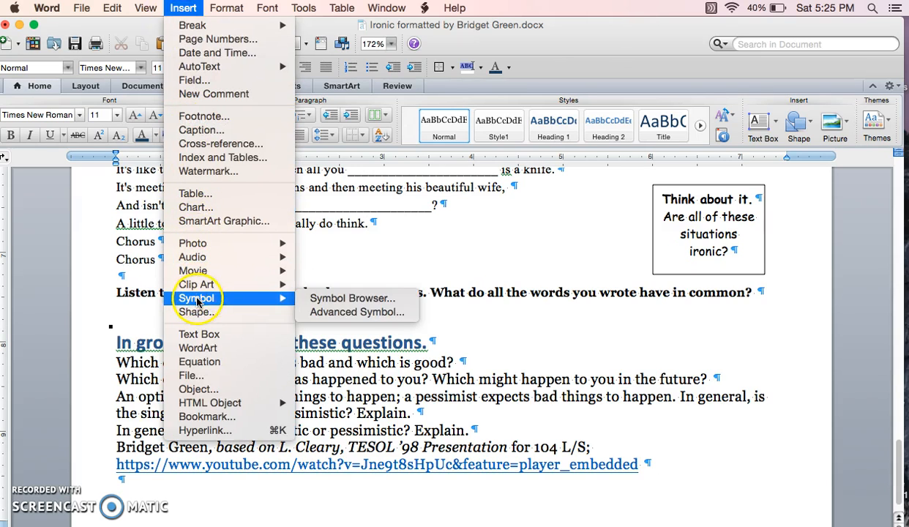
click(326, 299)
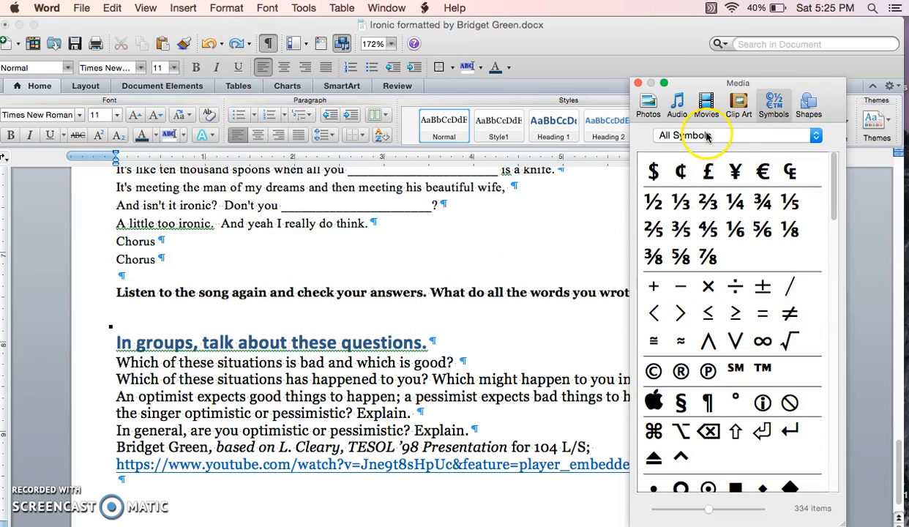
click(809, 104)
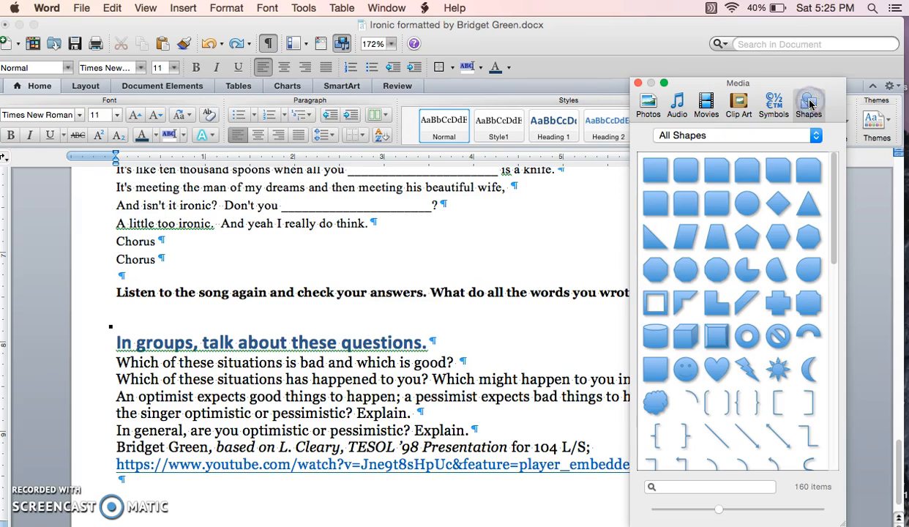
scroll(739, 275, down, 2)
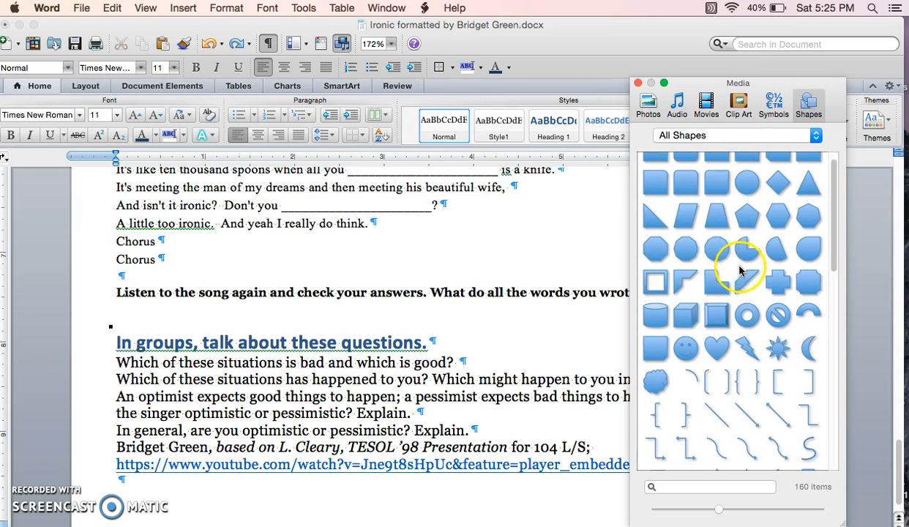
click(655, 416)
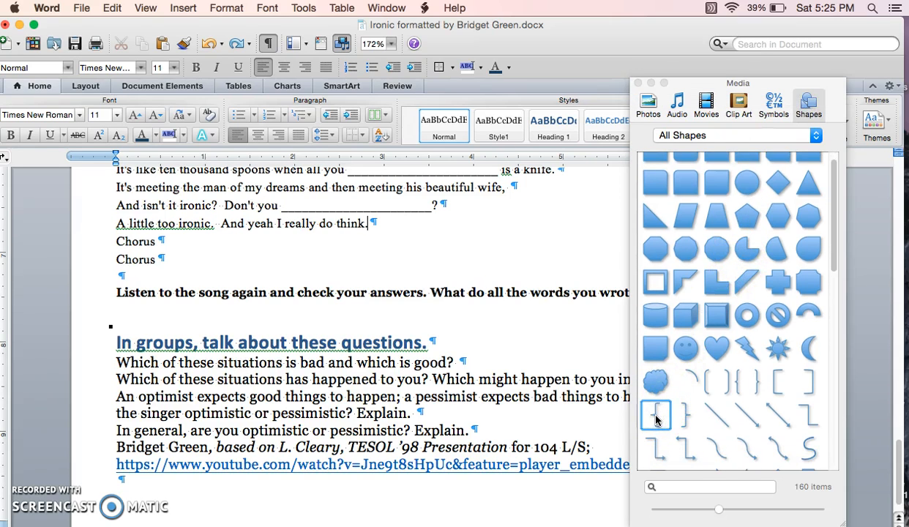
click(291, 271)
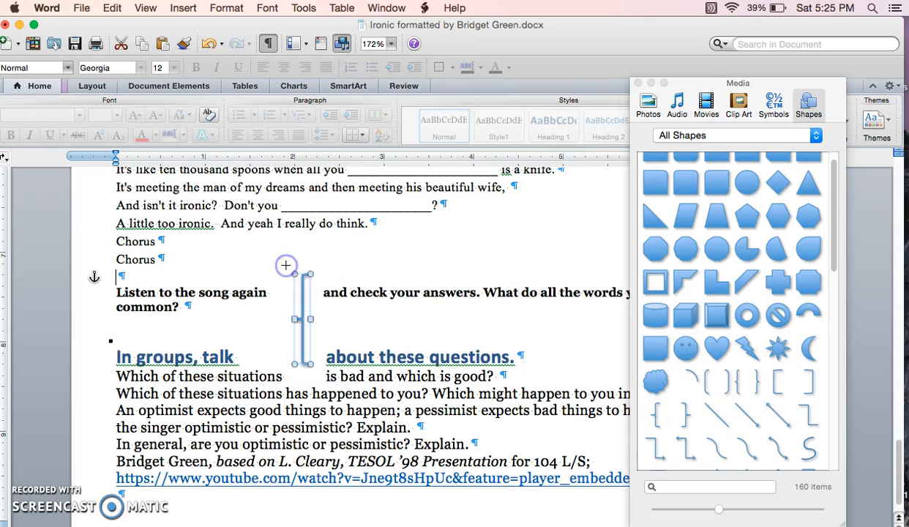
Step: Set the line weight of the left brace shape to 1 pt
click(332, 285)
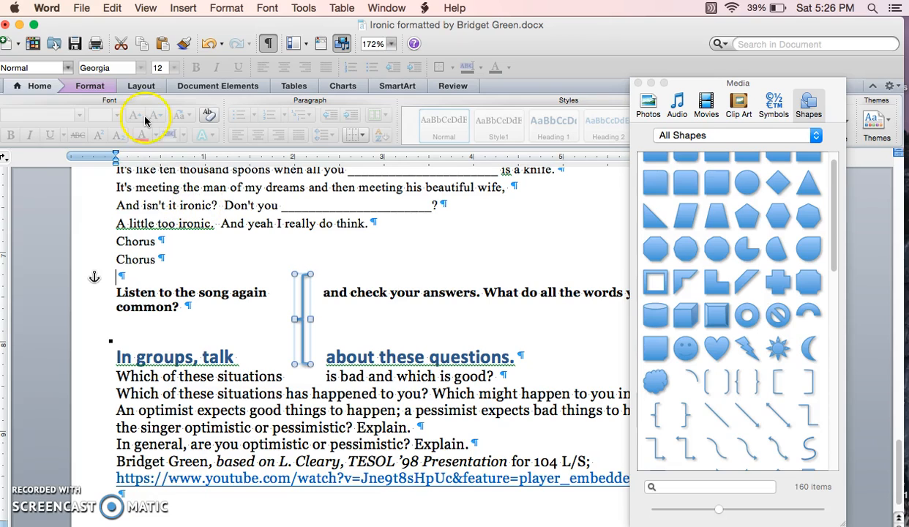
click(90, 90)
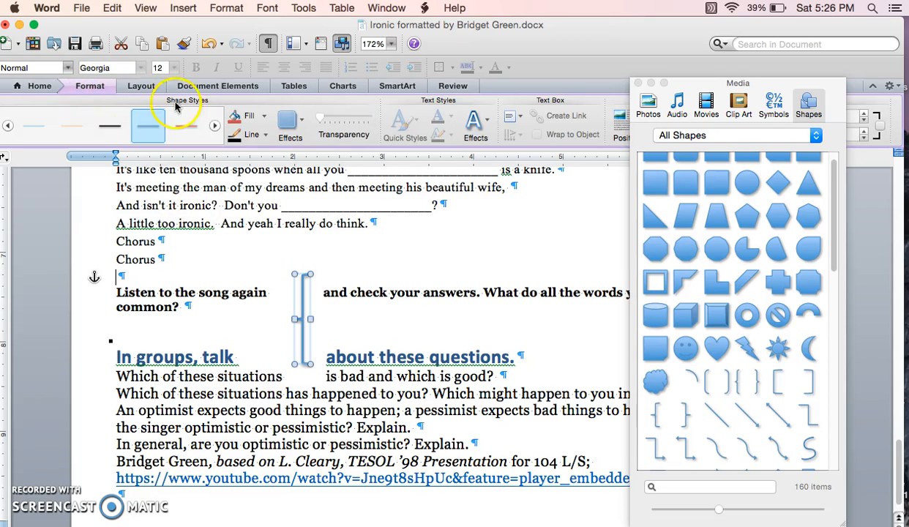
click(263, 136)
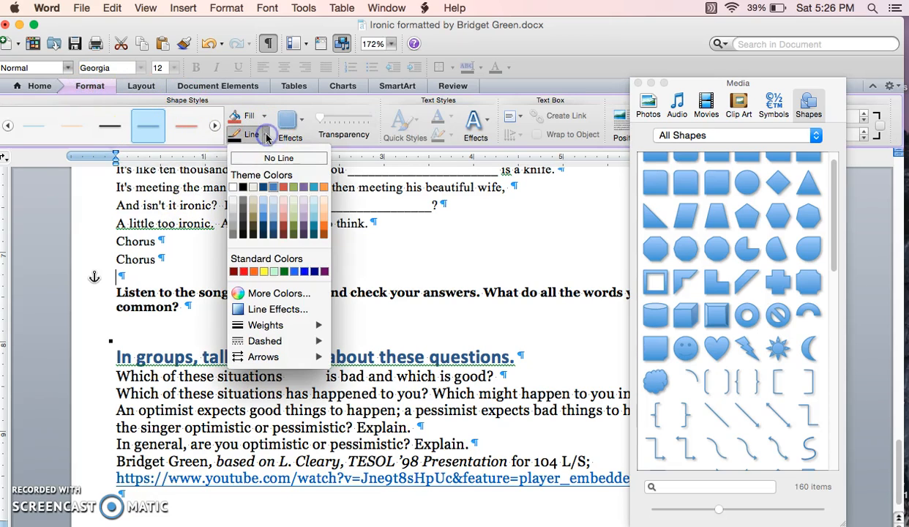
mouse_move(263, 326)
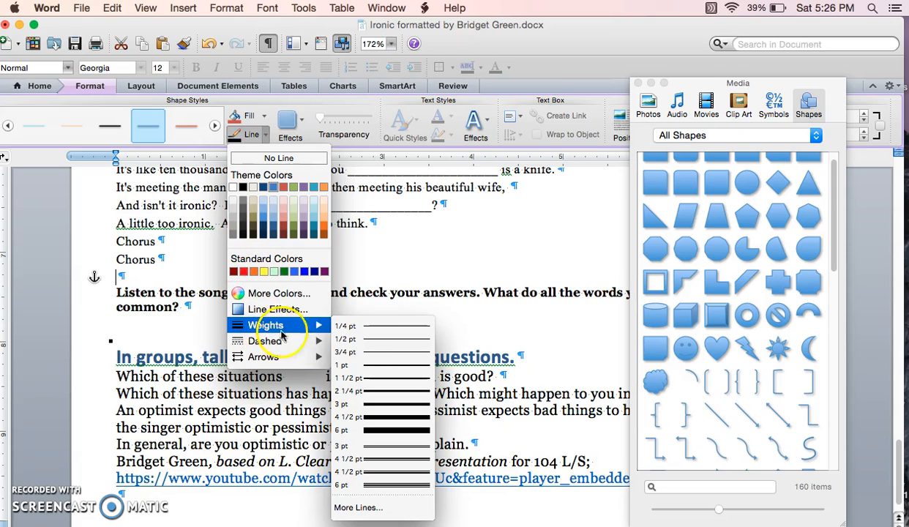
click(380, 366)
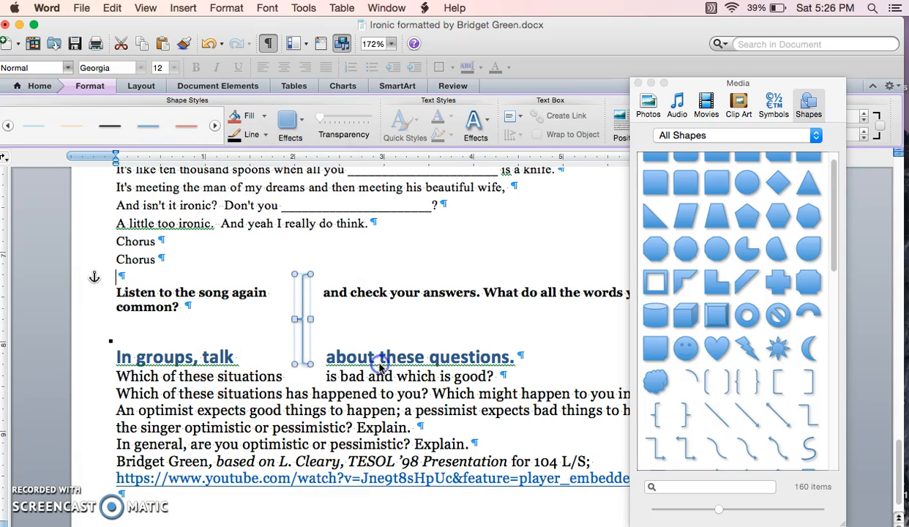
Step: Try a solid black fill on the left brace shape and undo it
click(264, 118)
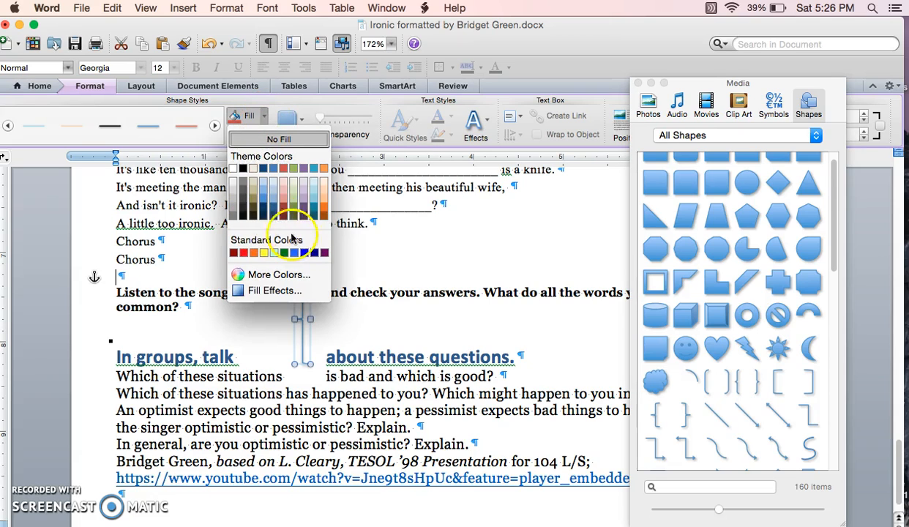
click(243, 169)
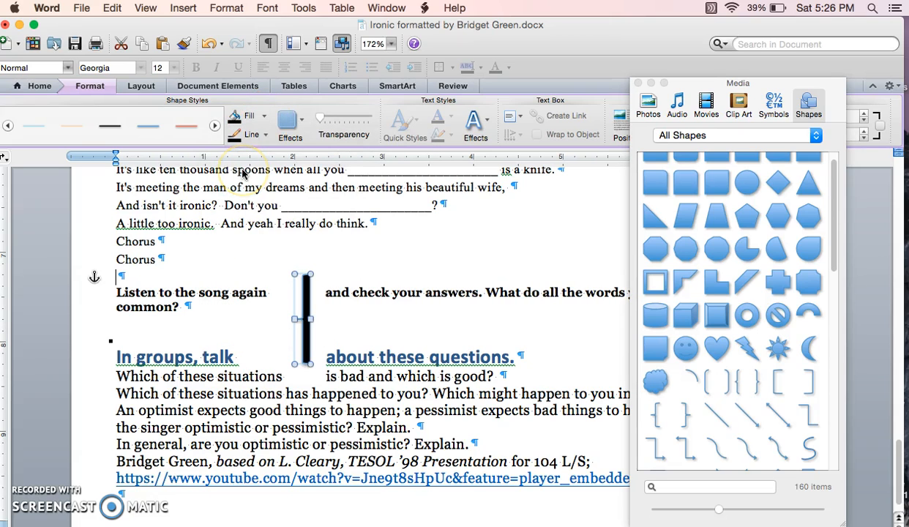
key(super+z)
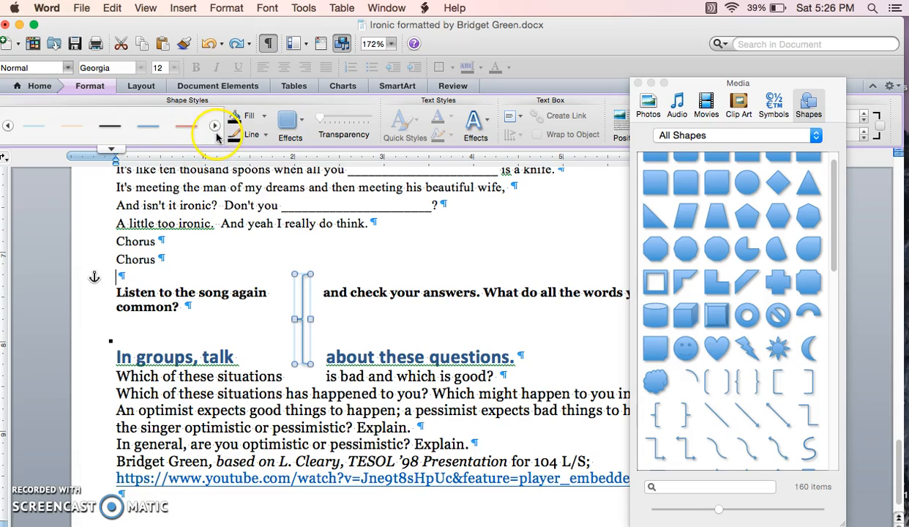
Step: Apply the black preset line style to the left brace shape
click(108, 126)
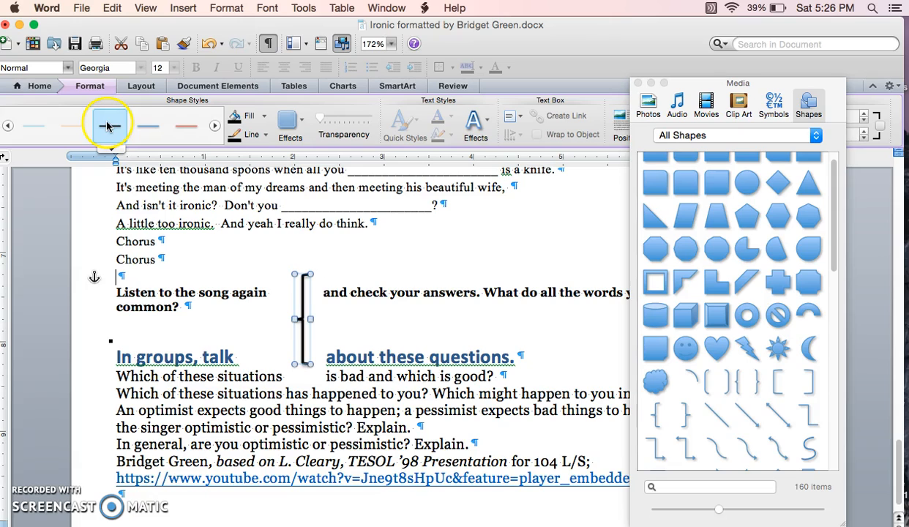
Step: Reset the line weight of the left brace shape to 1 pt
click(265, 136)
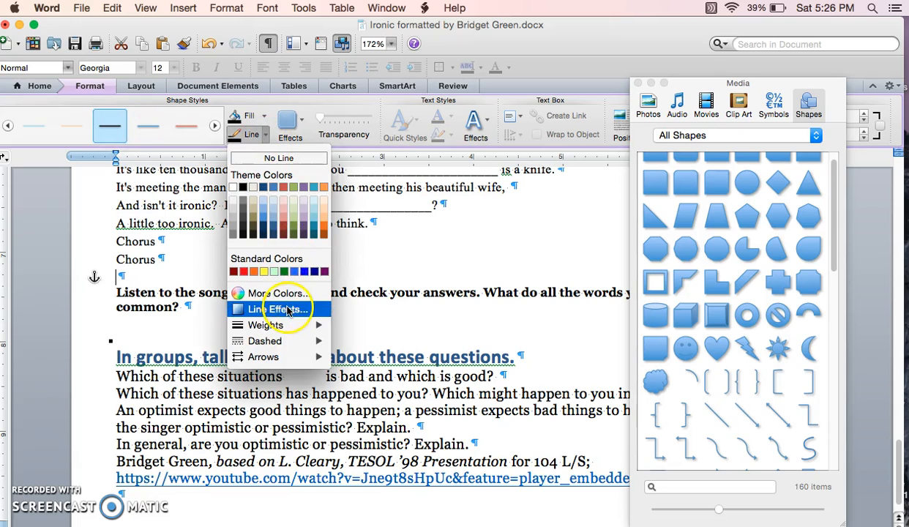
mouse_move(288, 331)
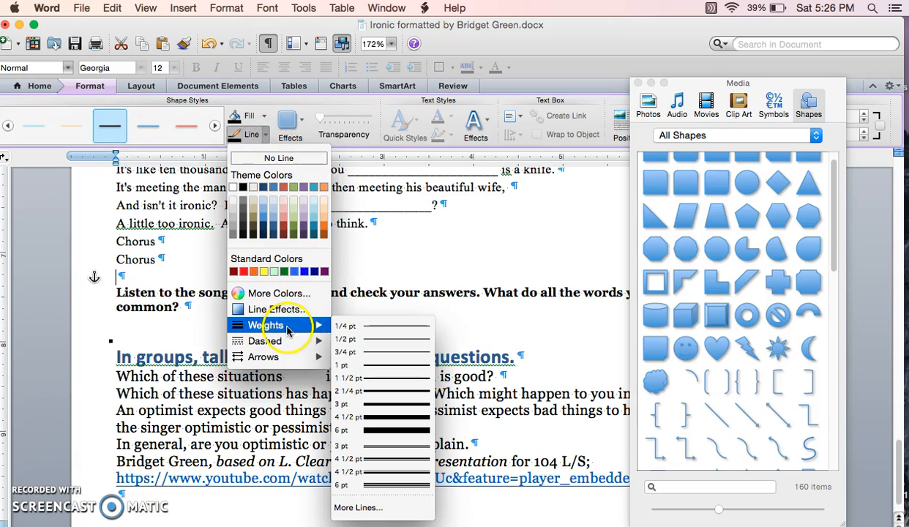
click(390, 368)
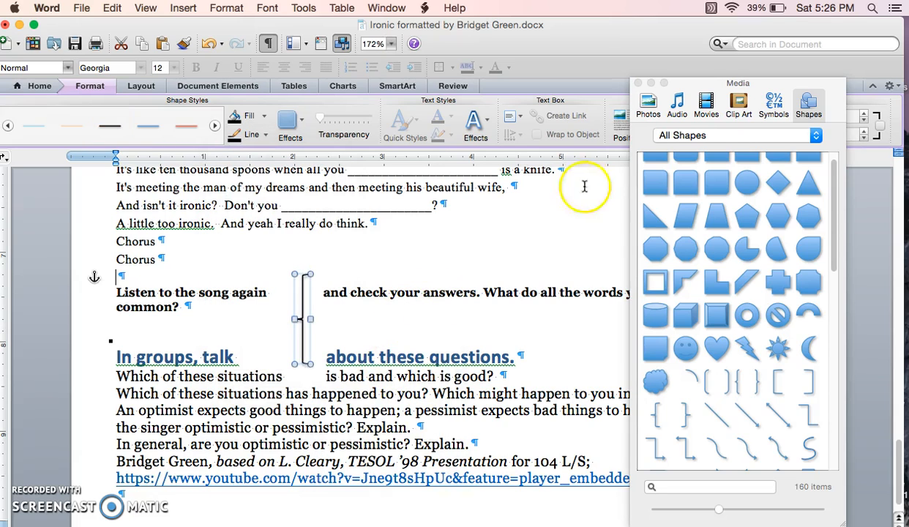
Step: Close the Media browser and move the left brace shape against the left side of the "Think about it" box
click(638, 83)
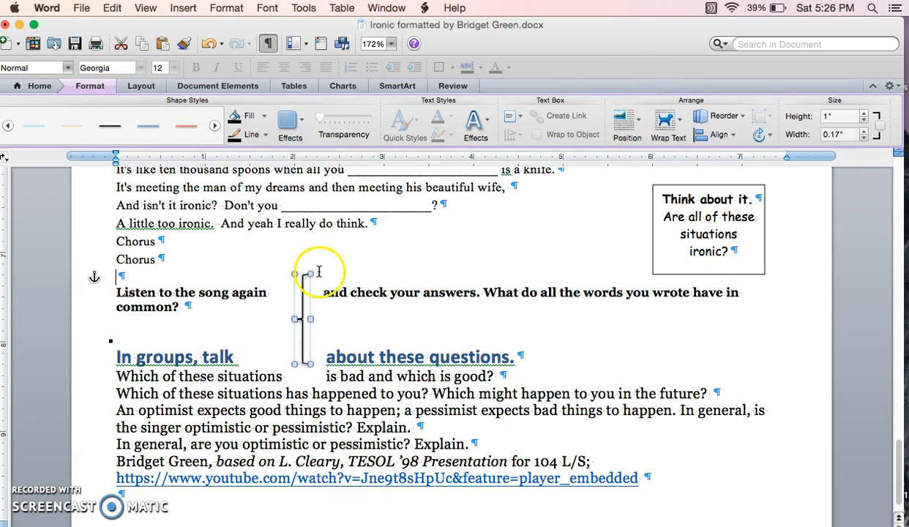
drag(311, 285, 634, 214)
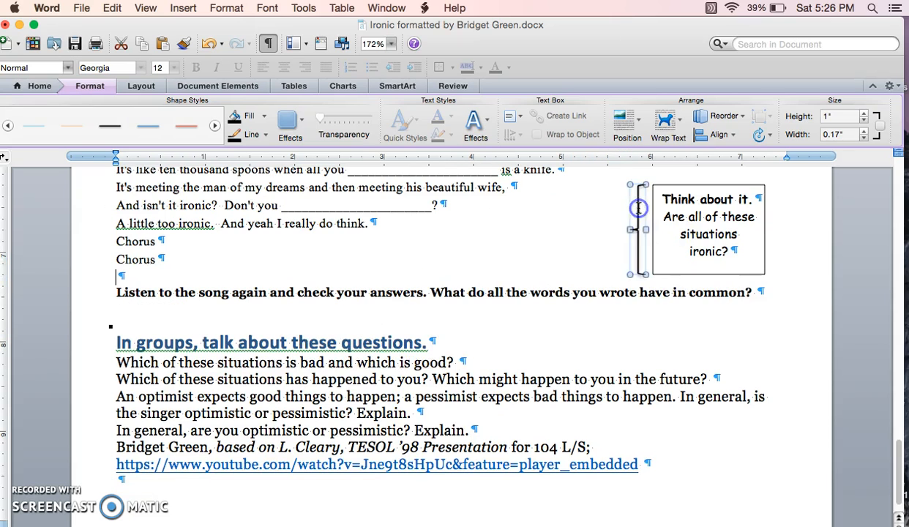
click(544, 240)
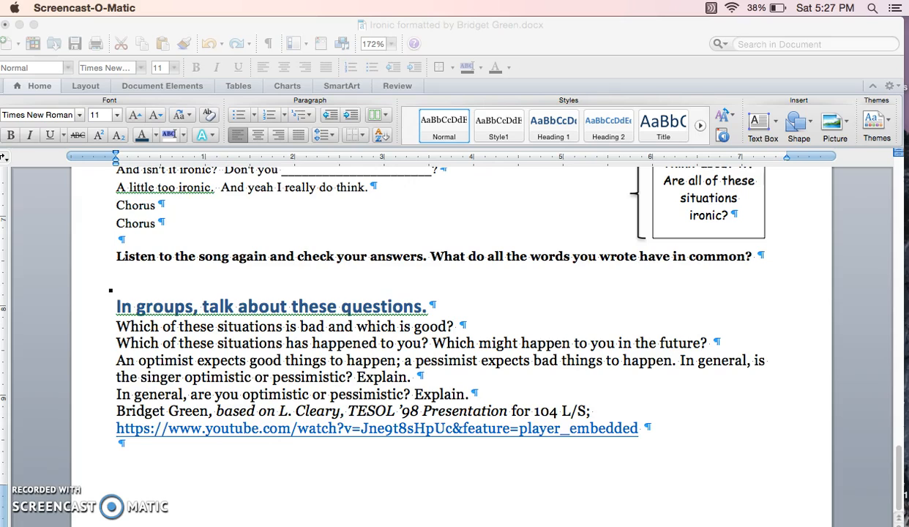
Step: Format the four discussion questions under "In groups, talk about these questions." as a numbered list
click(118, 324)
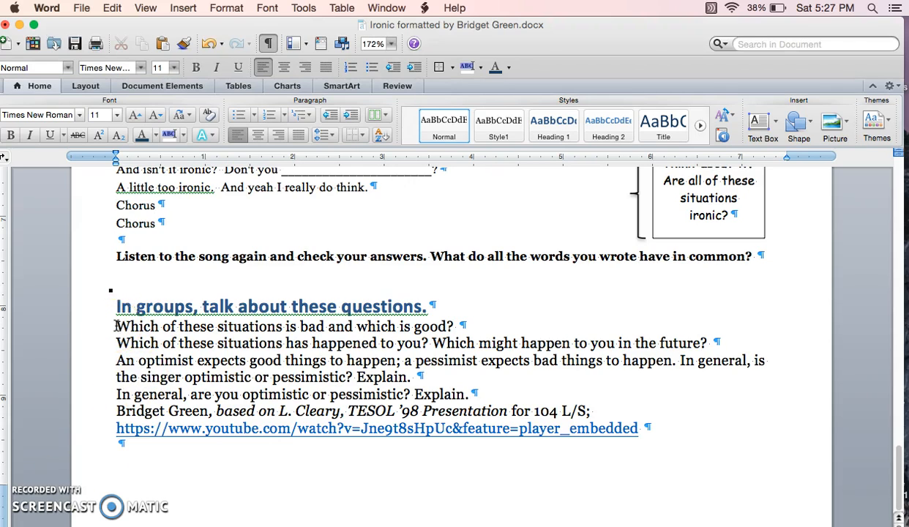
drag(117, 326, 480, 395)
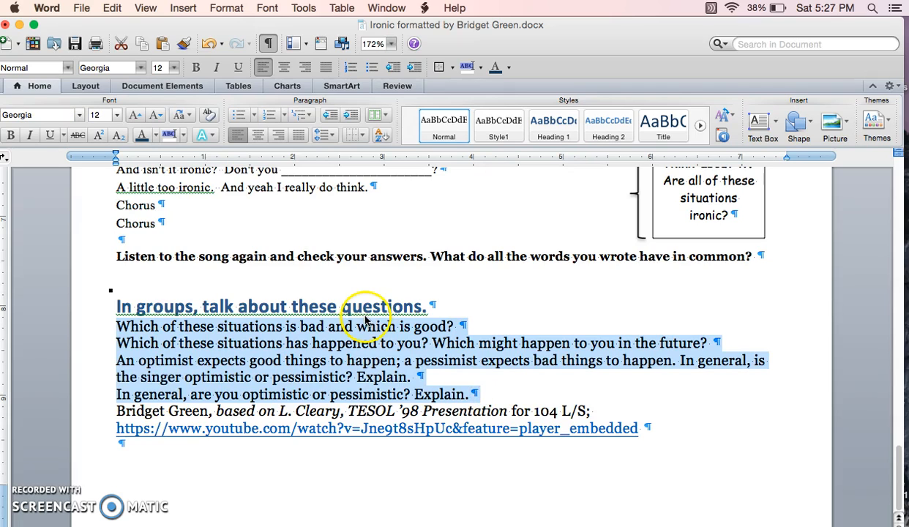
click(271, 117)
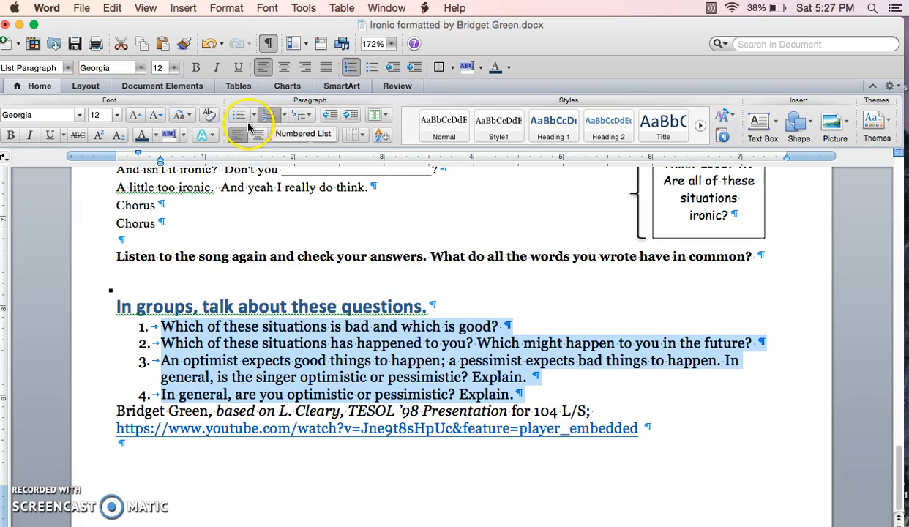
Step: Try 2.0 line spacing on the numbered discussion questions and undo it
click(334, 136)
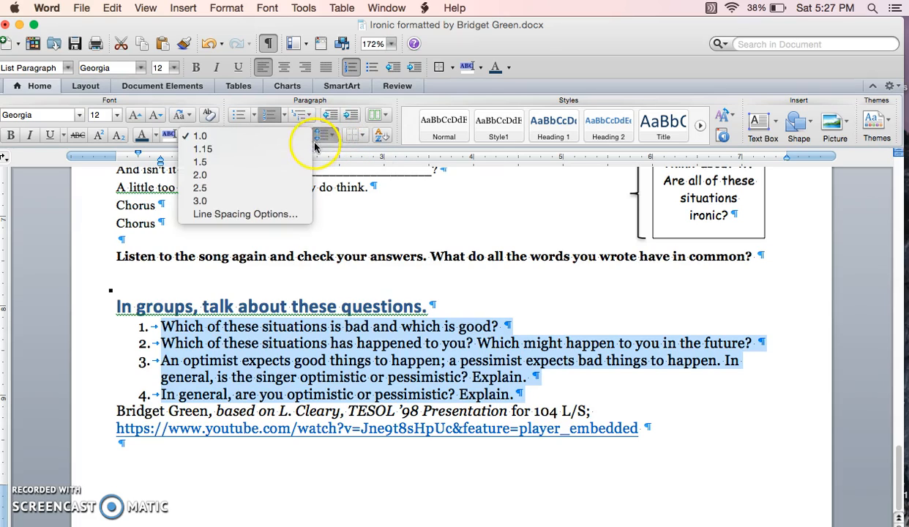
click(265, 176)
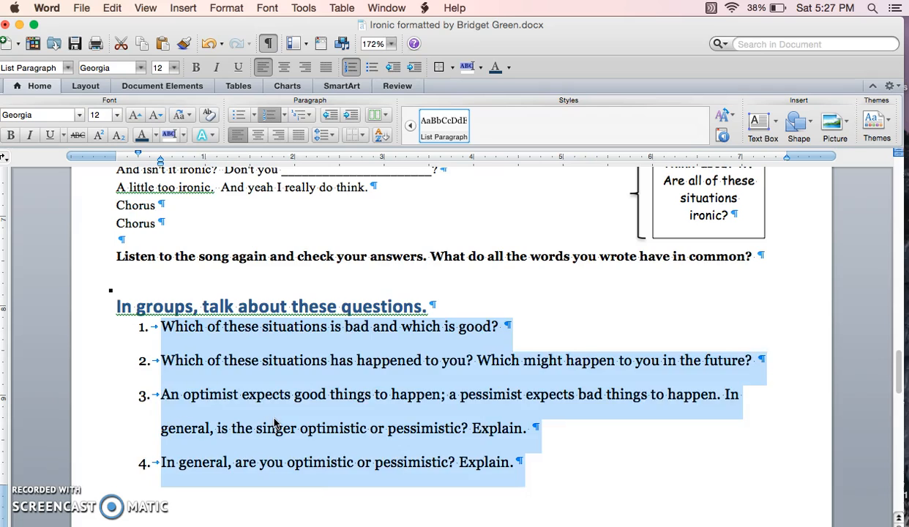
key(super+z)
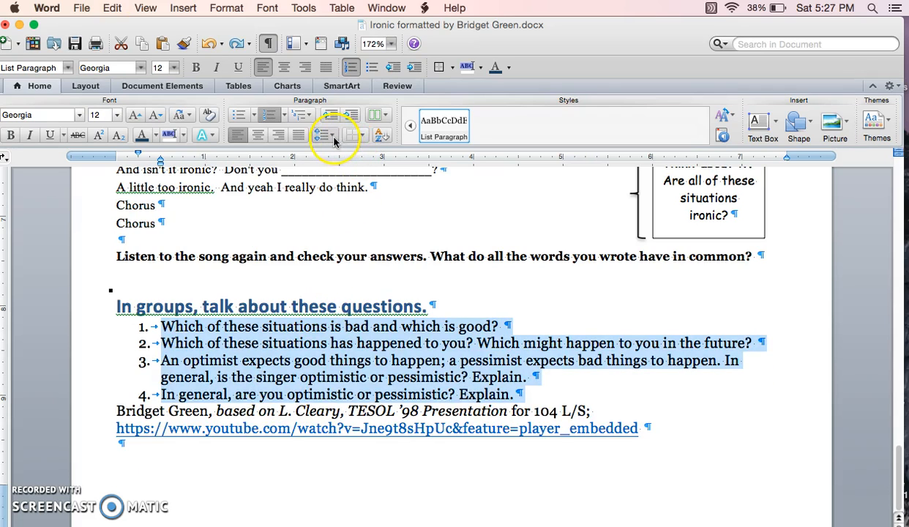
Step: Set the spacing before the numbered discussion questions to 6 pt in the line spacing options
click(333, 138)
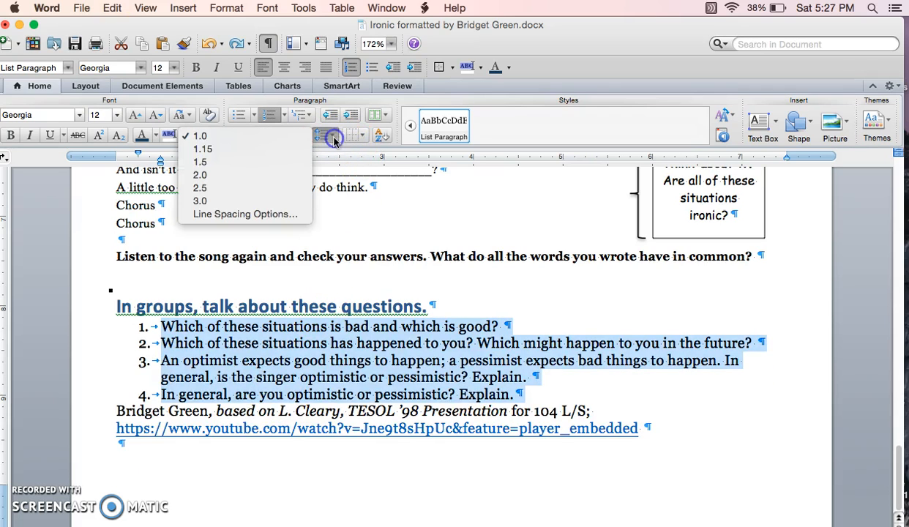
click(275, 215)
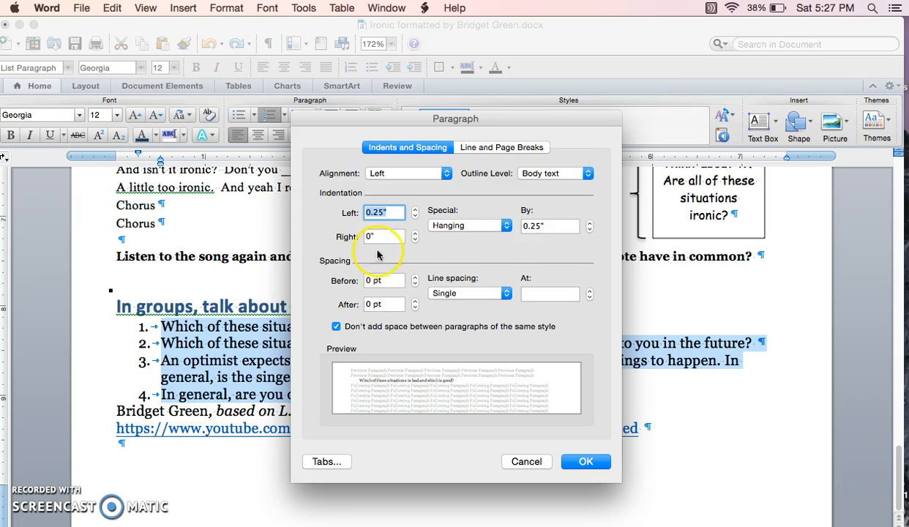
click(415, 278)
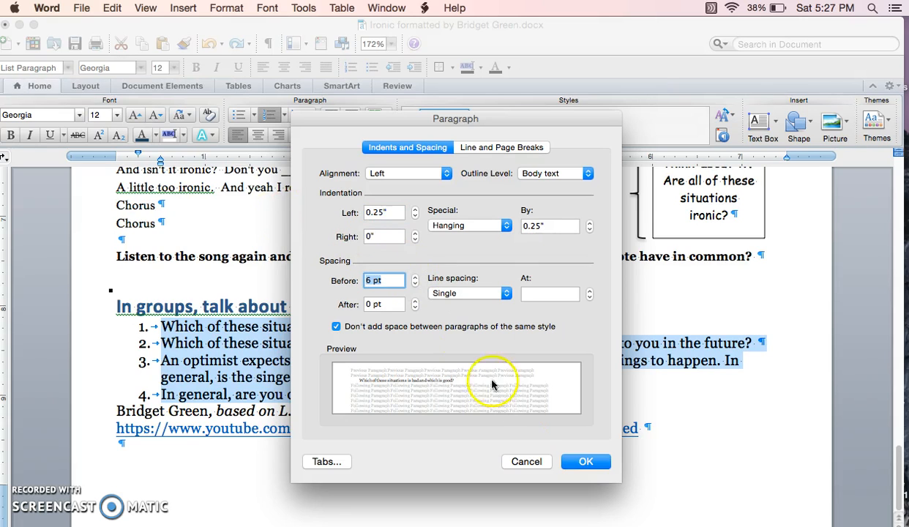
click(582, 462)
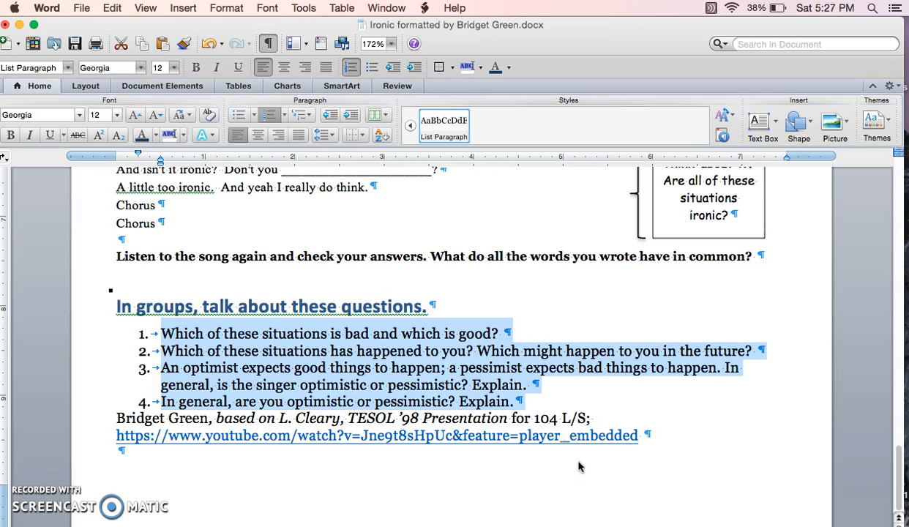
Step: Turn off "Don't add space between paragraphs of the same style" for the numbered discussion questions
click(332, 136)
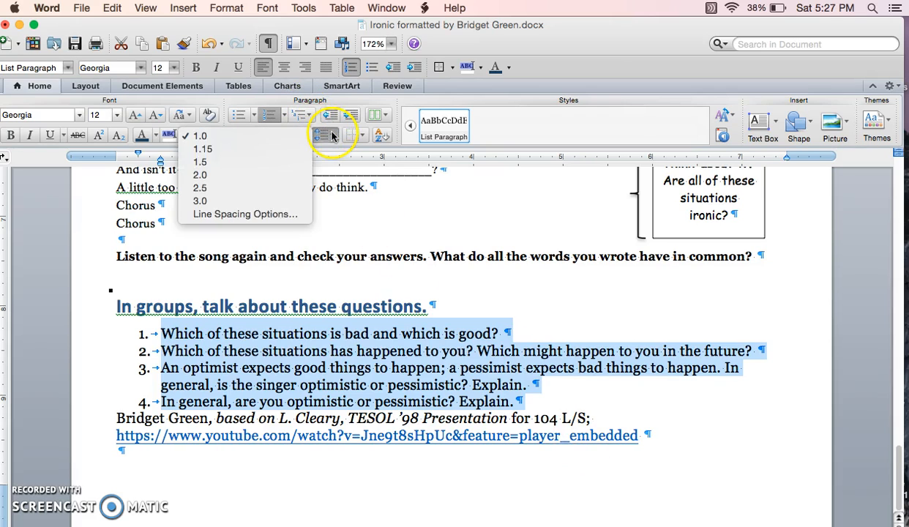
click(277, 215)
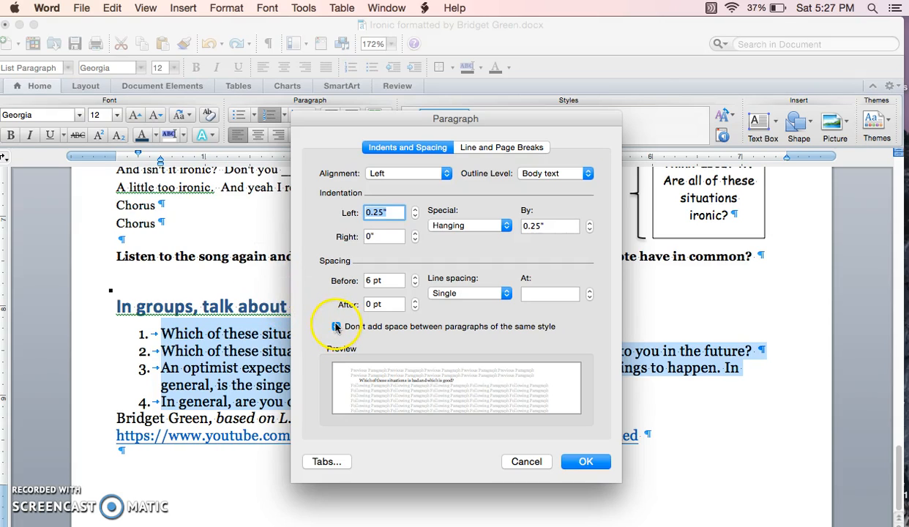
click(335, 327)
click(585, 461)
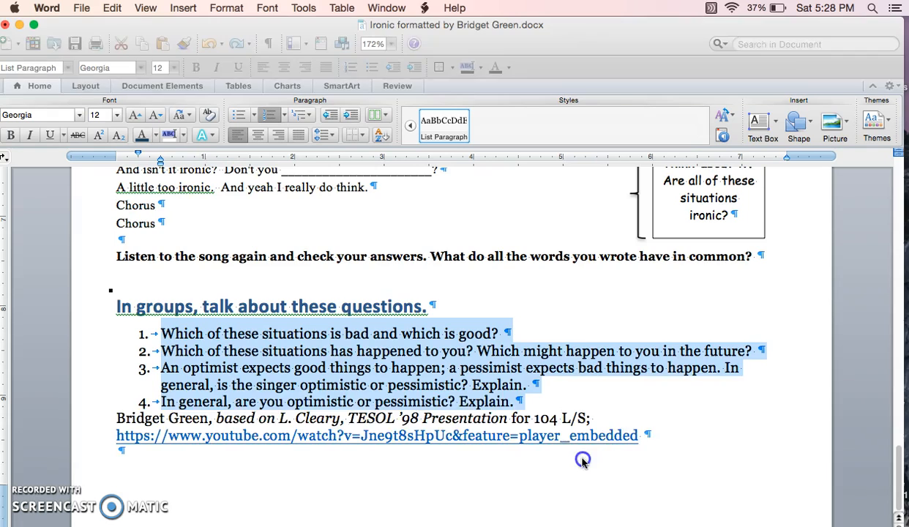
Step: Cut the author credit and YouTube link below the numbered discussion questions
click(129, 441)
drag(113, 438, 686, 463)
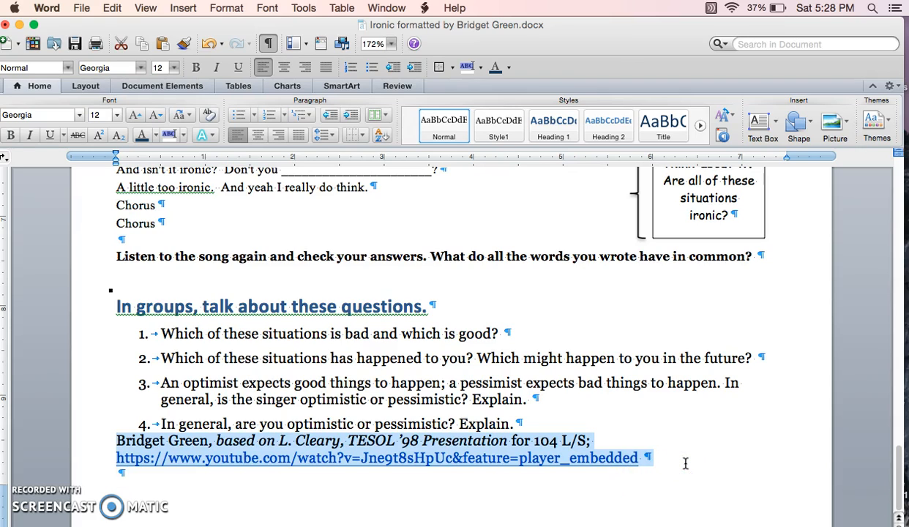
key(super+x)
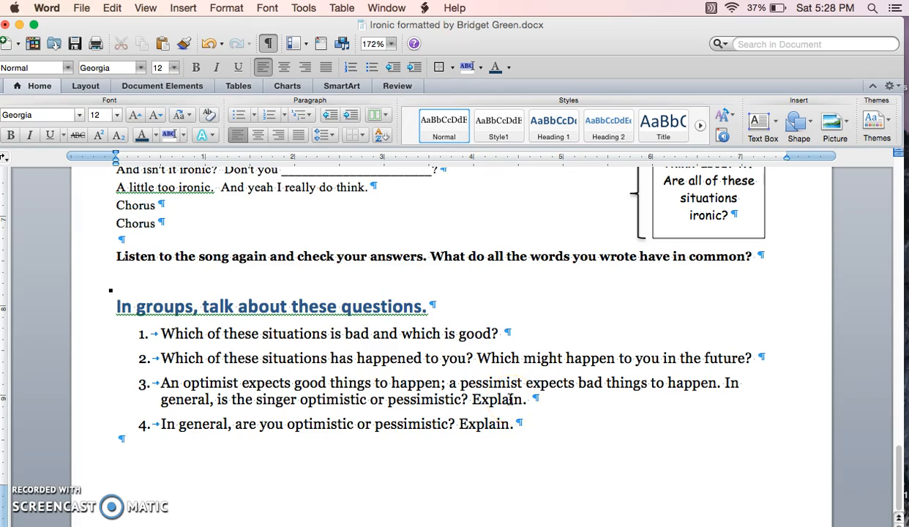
click(184, 11)
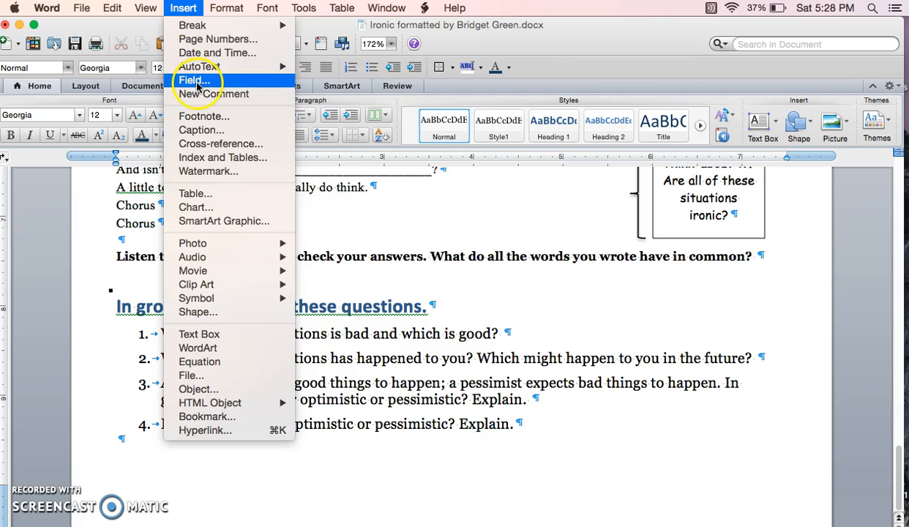
mouse_move(150, 6)
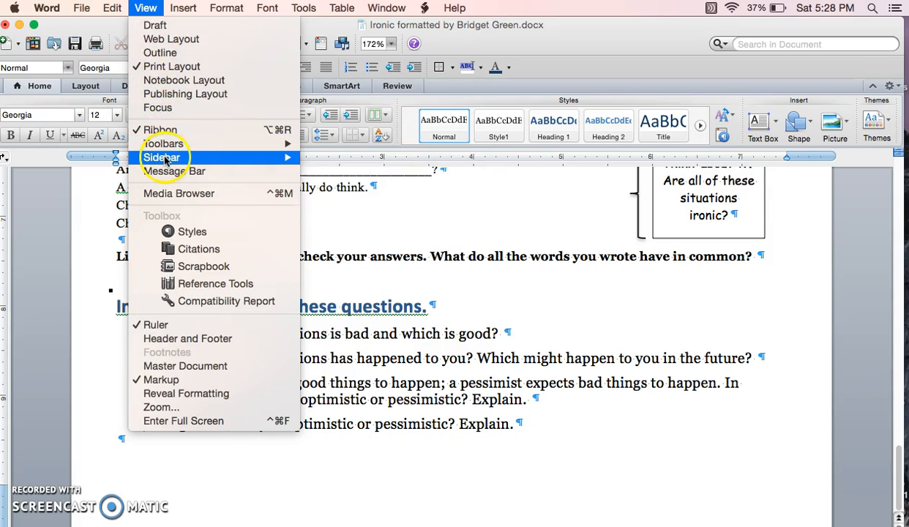
mouse_move(161, 155)
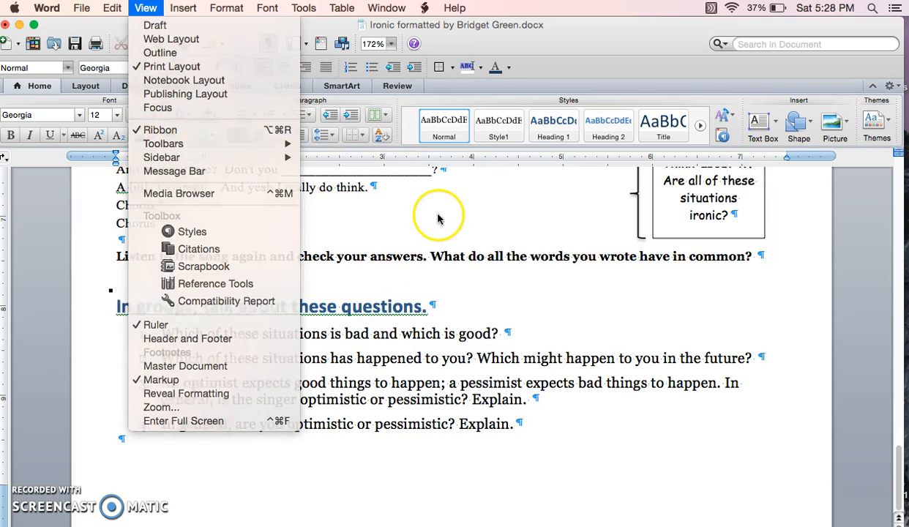
click(428, 222)
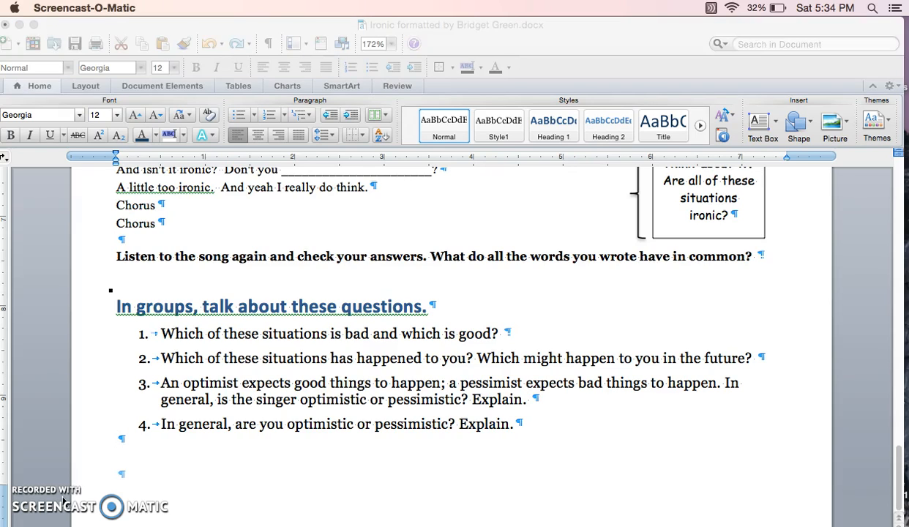
Step: Paste the cut author credit and YouTube link into the page footer and remove the empty line beneath them
click(238, 245)
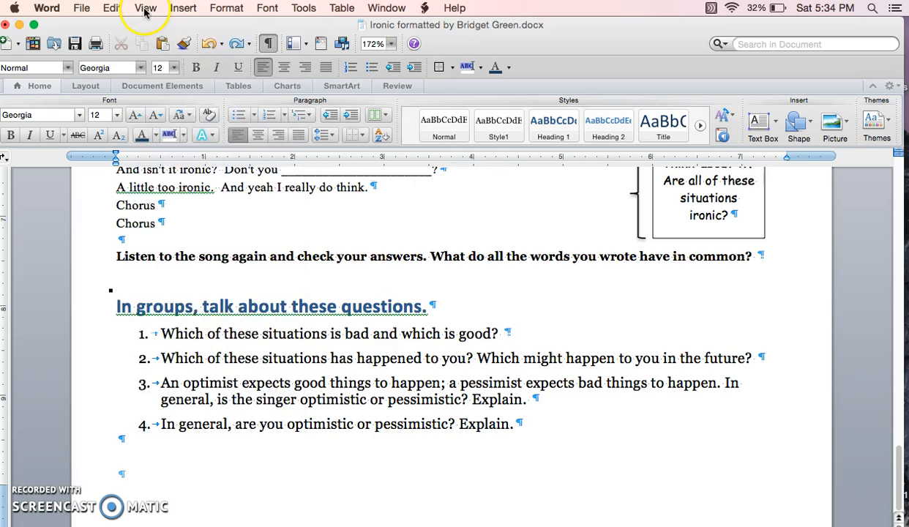
click(146, 9)
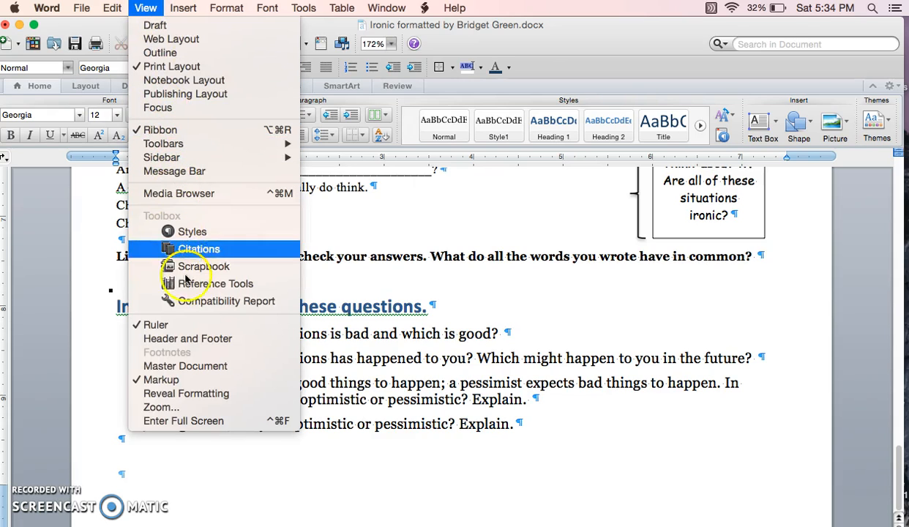
click(194, 340)
scroll(194, 340, down, 15)
scroll(194, 339, down, 5)
click(153, 480)
key(super+v)
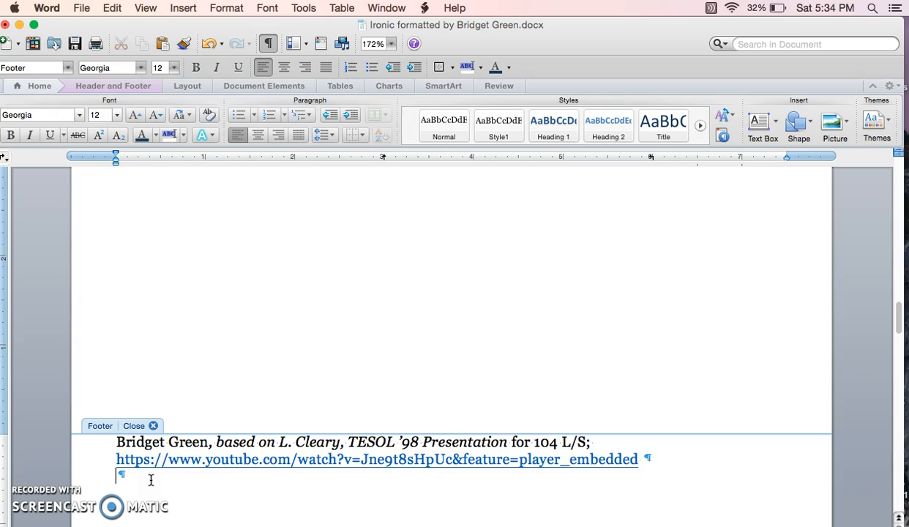
key(BackSpace)
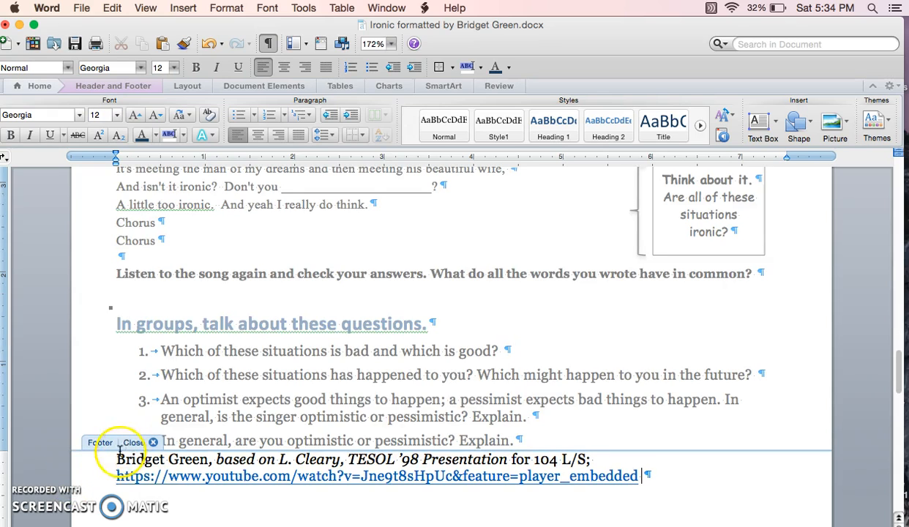
Step: Reduce the font size of the footer credit and link to 7 pt and return to the document body
drag(113, 458, 657, 479)
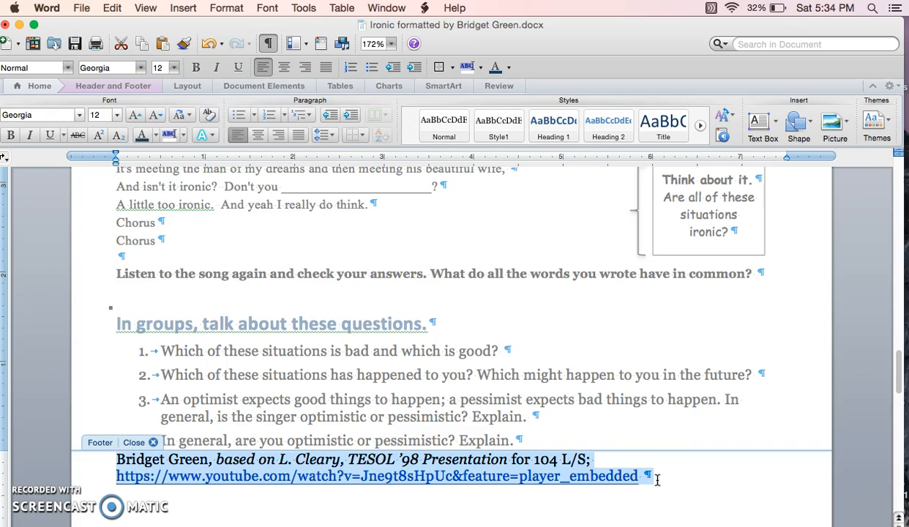
key(super+shift+comma)
key(super+shift+comma)
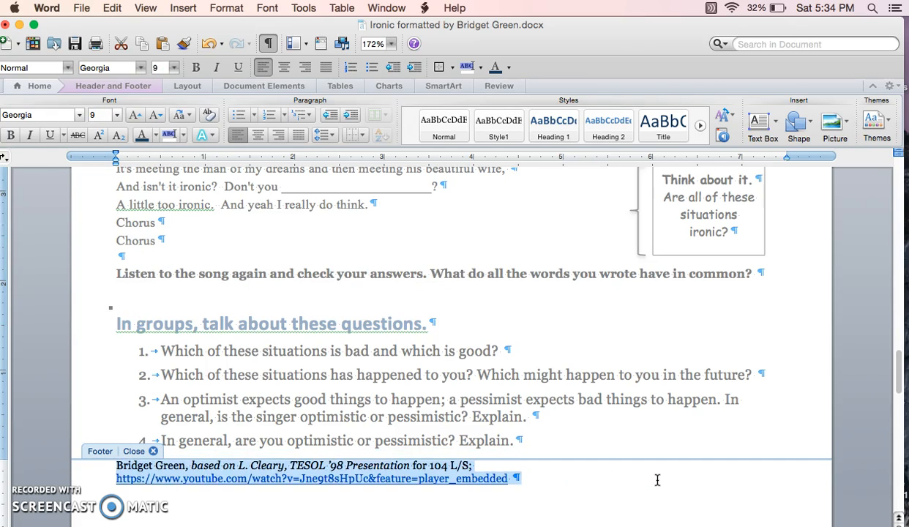
key(super+shift+comma)
key(super+shift+comma)
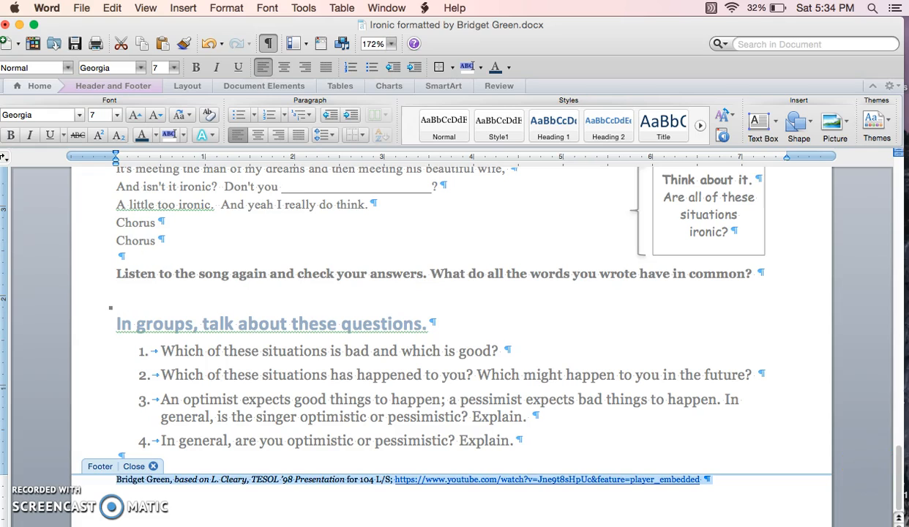
double_click(770, 422)
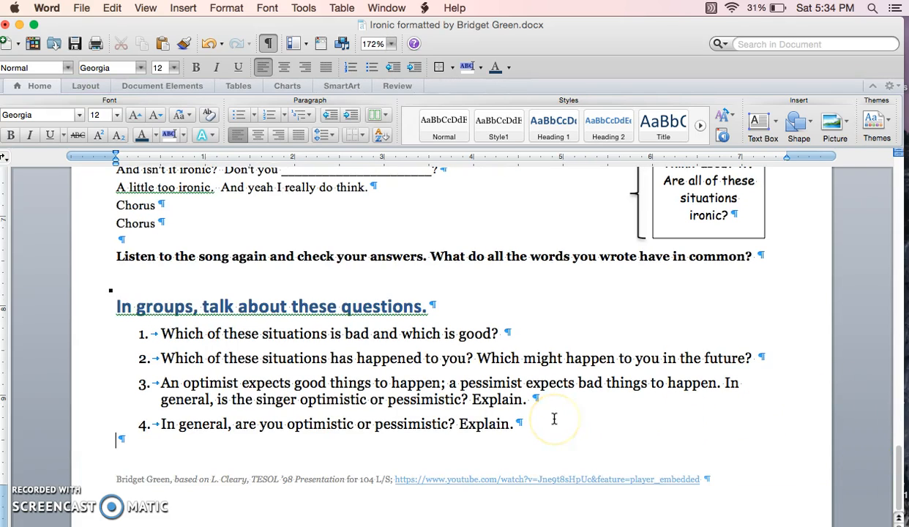
scroll(554, 419, up, 10)
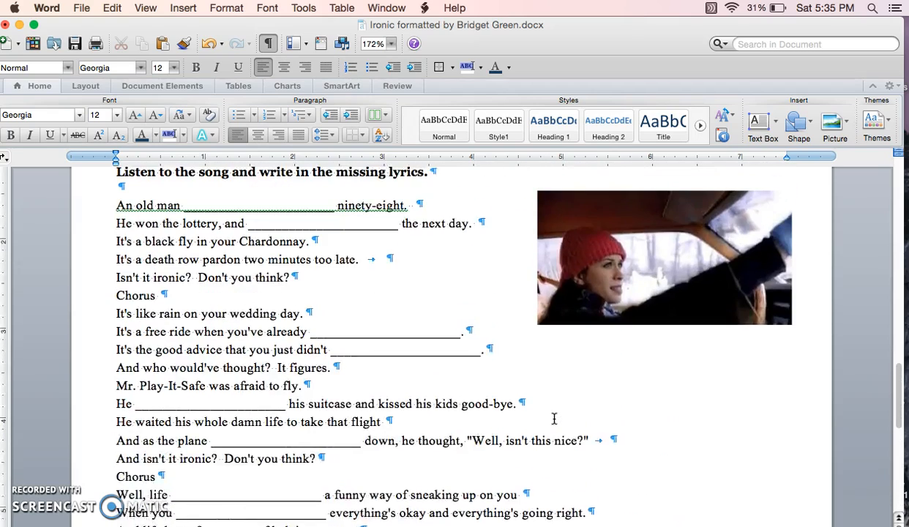
scroll(554, 419, up, 2)
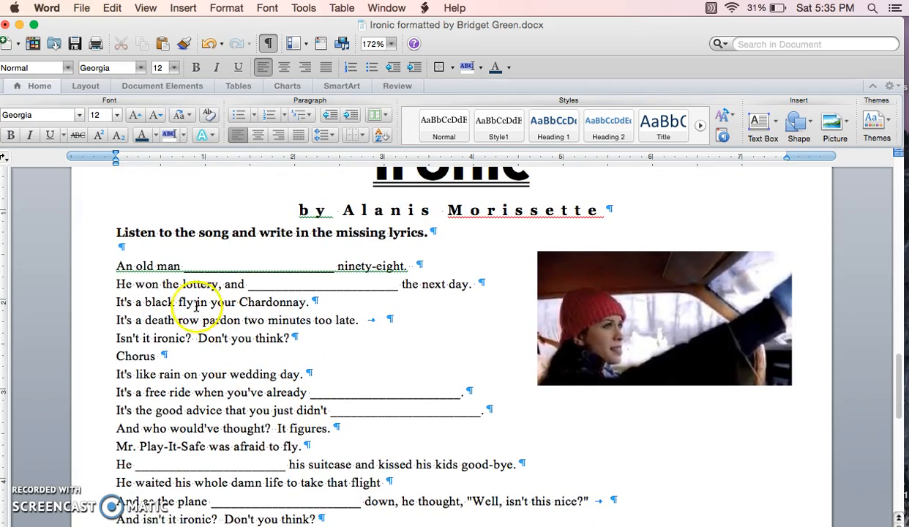
Step: Indent all the song lyrics, from "An old man" to the final "Chorus" line, by about 0.45 inch
click(115, 265)
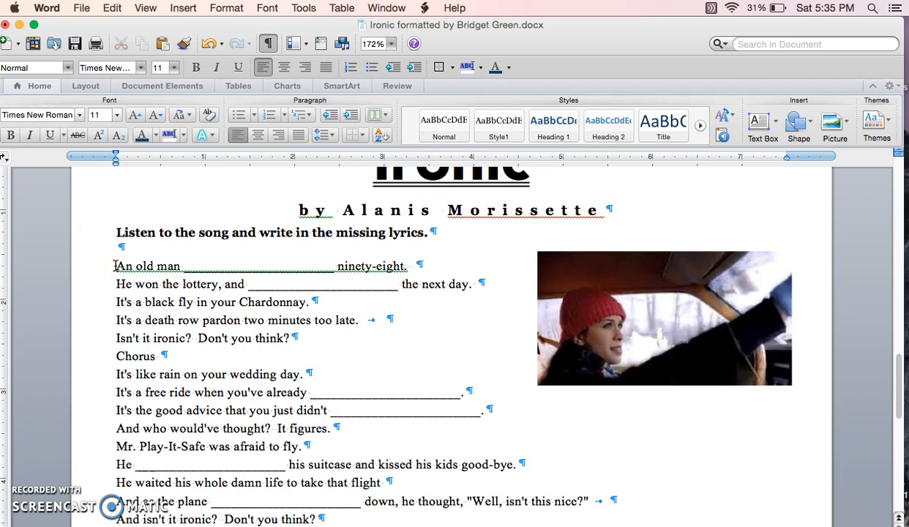
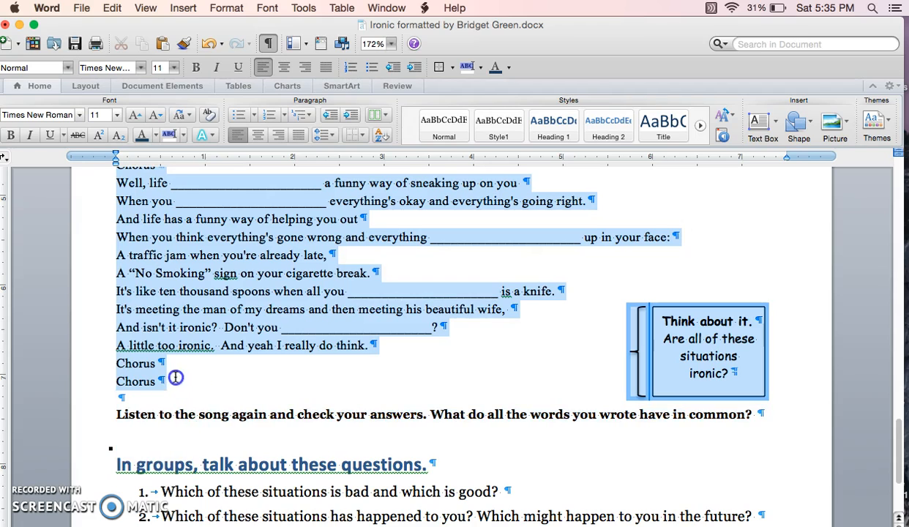
drag(119, 167, 153, 168)
click(249, 262)
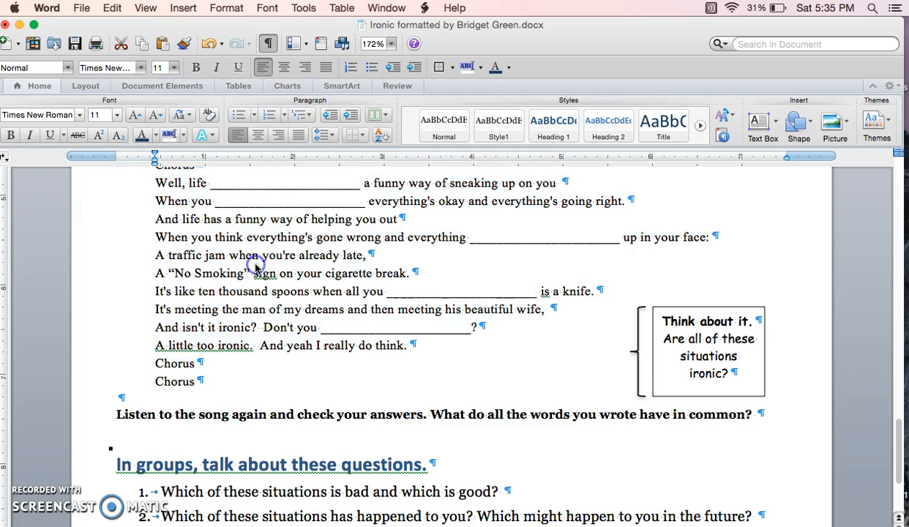
Step: Make the first "Chorus" label bold and join the line "It's like rain on your wedding day." onto it
scroll(252, 265, up, 10)
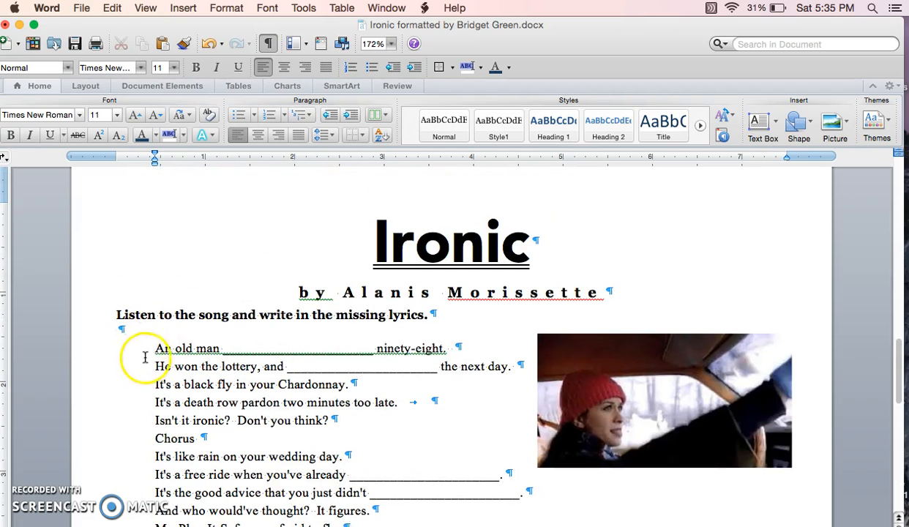
double_click(183, 438)
key(super+b)
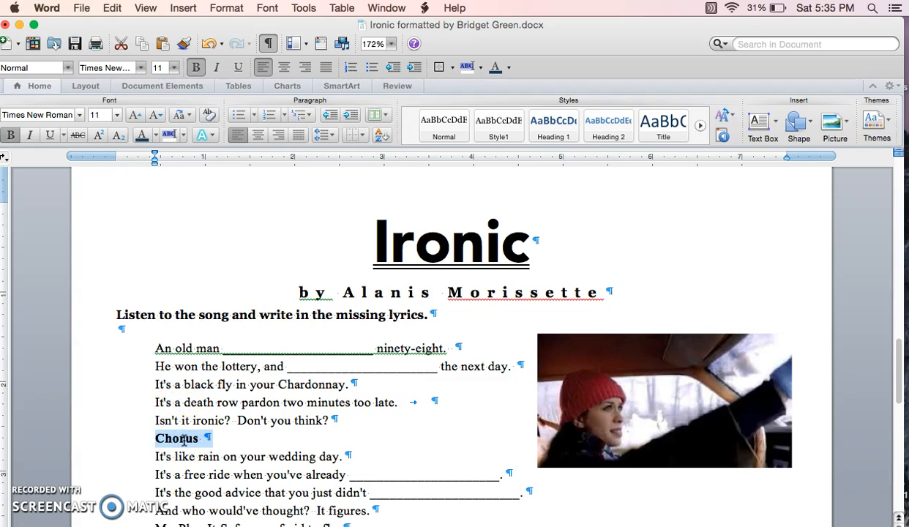
click(171, 456)
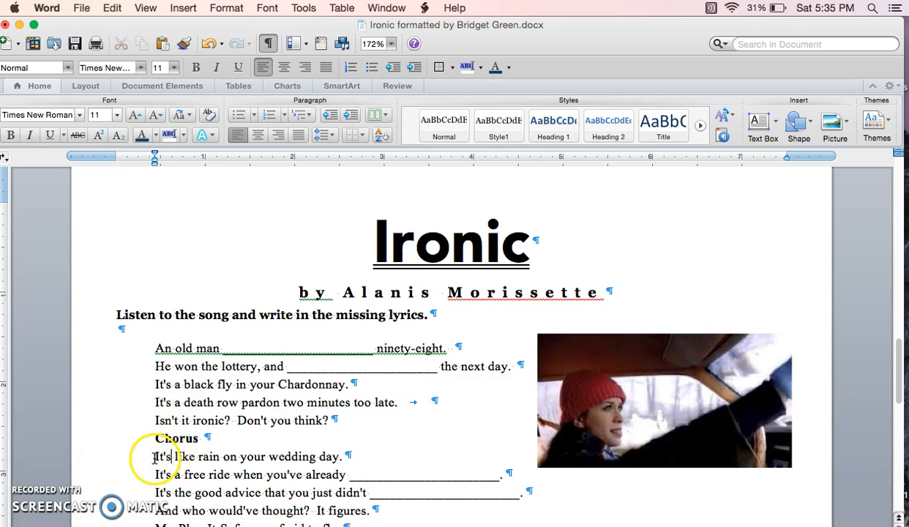
key(BackSpace)
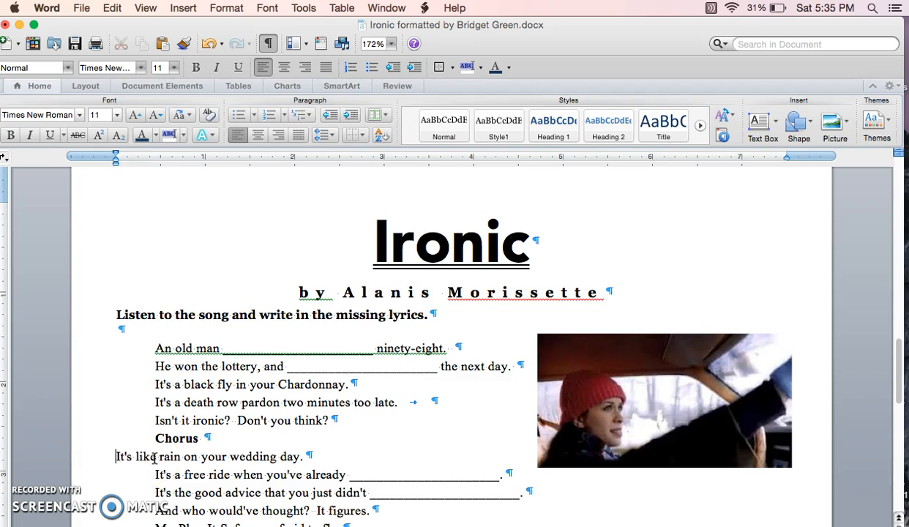
key(BackSpace)
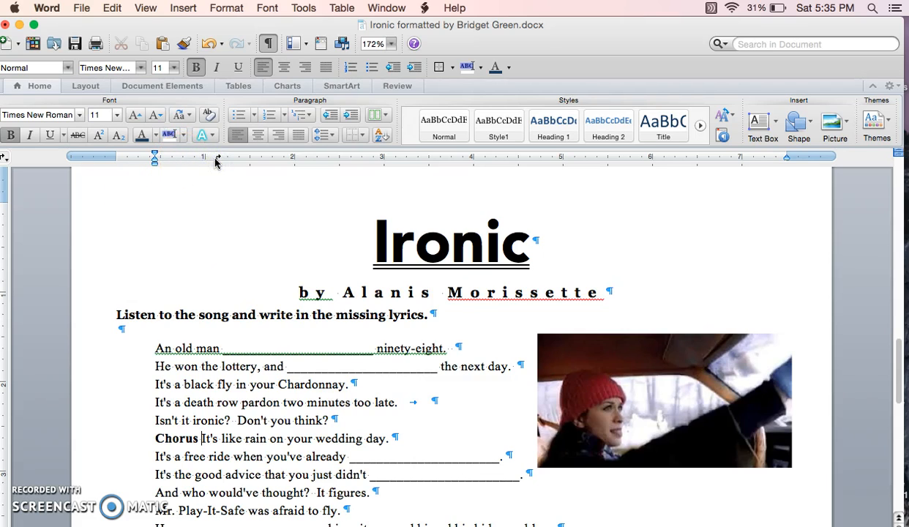
Step: Separate "Chorus" from its lyric with a tab stop at about 1.3 inches and indent the three following chorus lines to match
key(Tab)
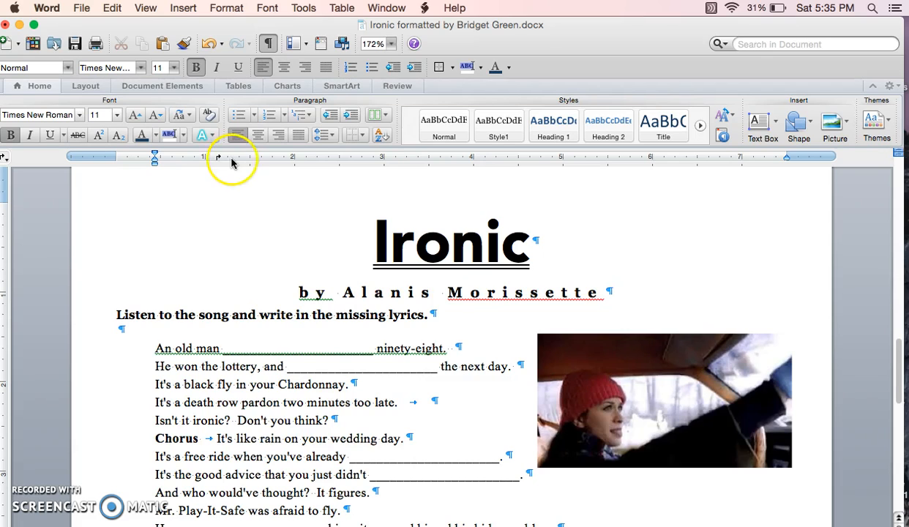
drag(217, 161, 235, 160)
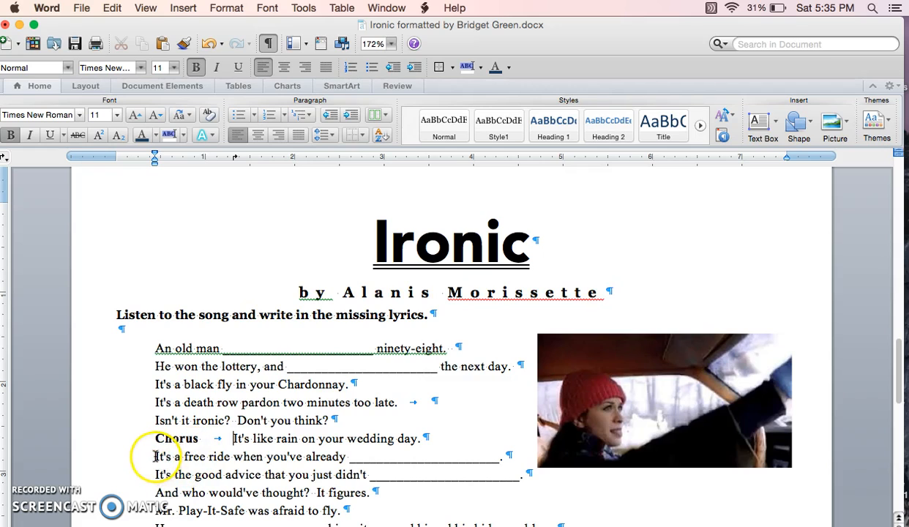
drag(154, 454, 377, 493)
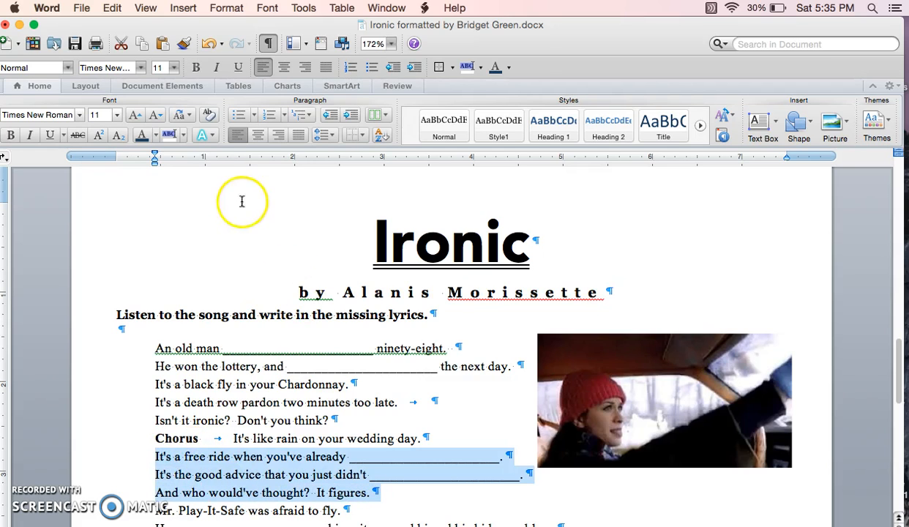
drag(154, 166, 233, 180)
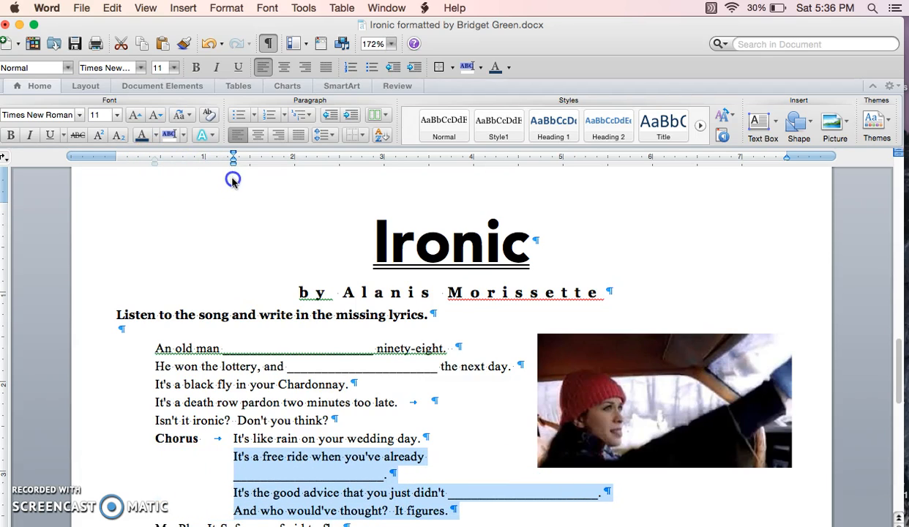
Step: Shrink the song picture and place it near the right margin beside the opening verse, clear of the title and chorus lines
click(689, 377)
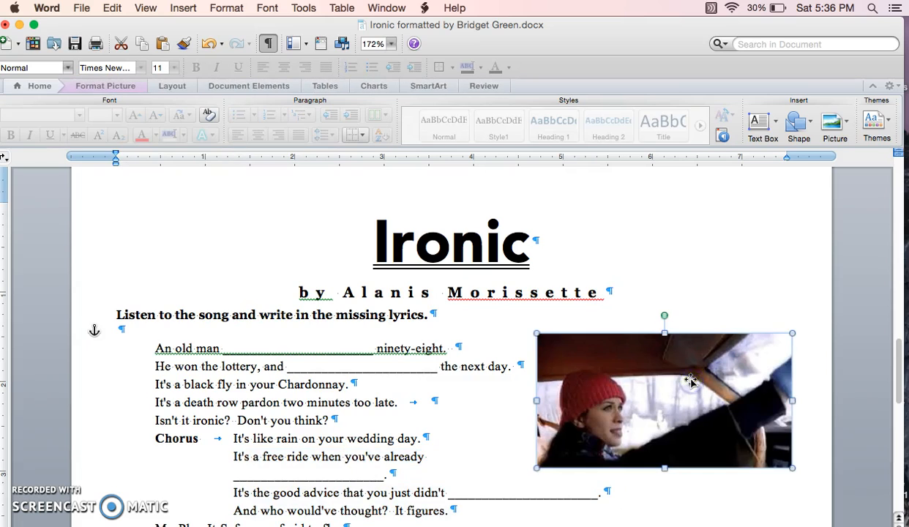
drag(691, 336, 704, 257)
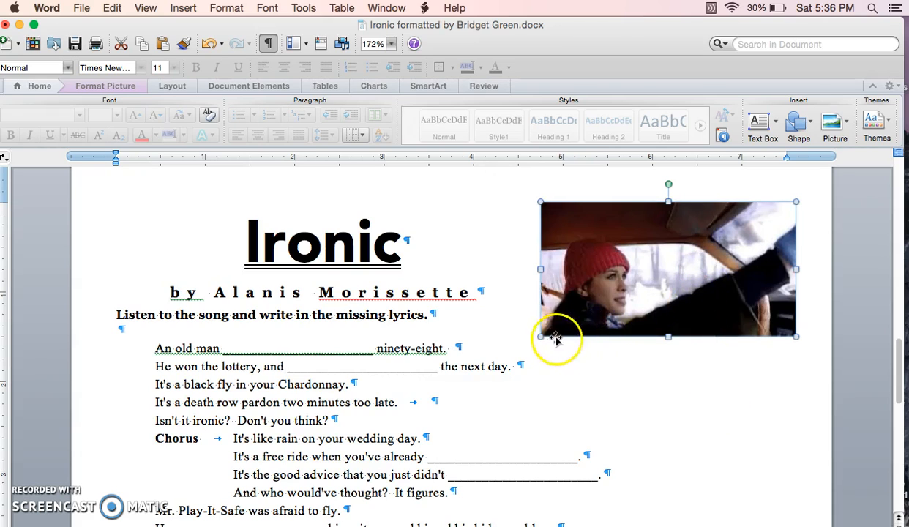
drag(541, 337, 585, 313)
drag(666, 280, 681, 401)
click(666, 456)
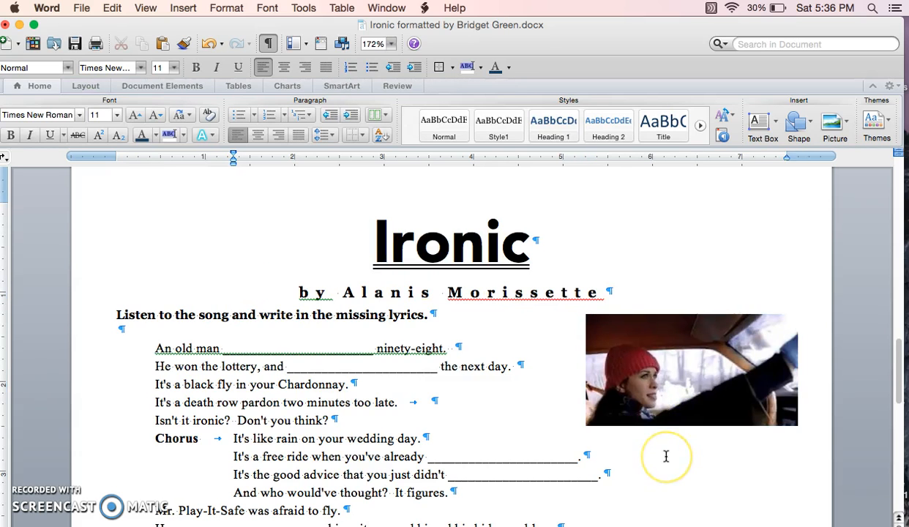
Step: Review the worksheet's layout from the discussion questions and footer credit back to the title and headline boxes on the first page
scroll(666, 456, down, 10)
scroll(666, 456, down, 5)
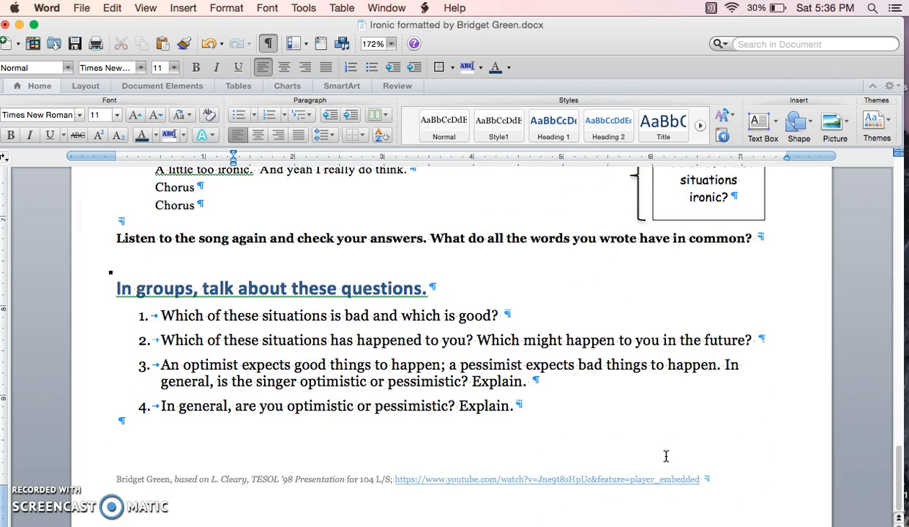
scroll(666, 456, up, 15)
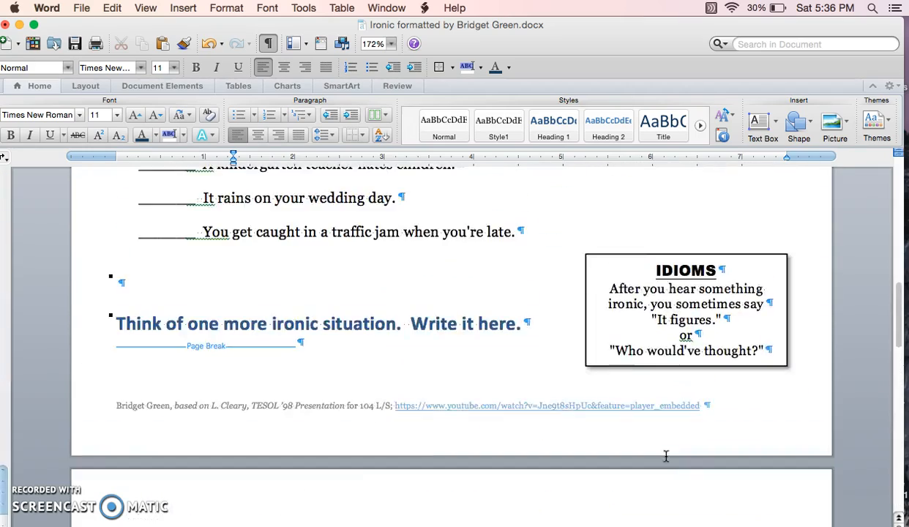
scroll(666, 456, up, 15)
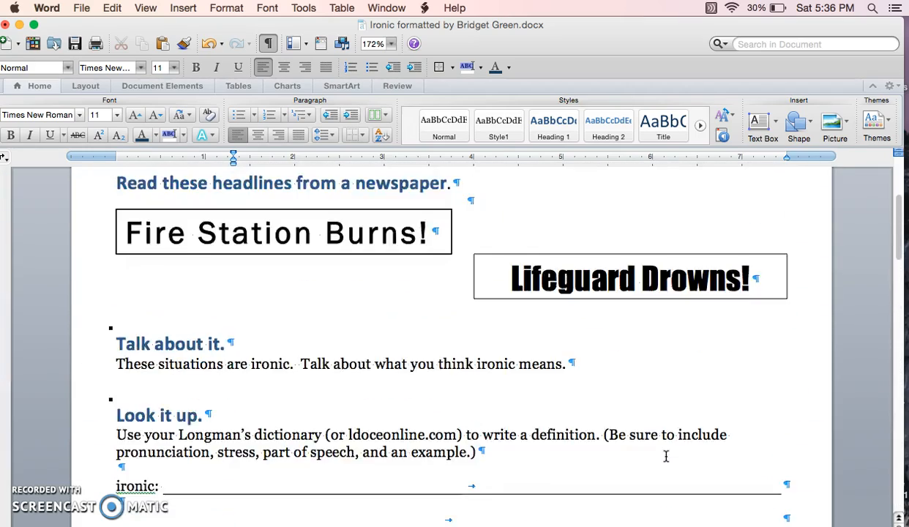
scroll(666, 456, up, 2)
click(564, 337)
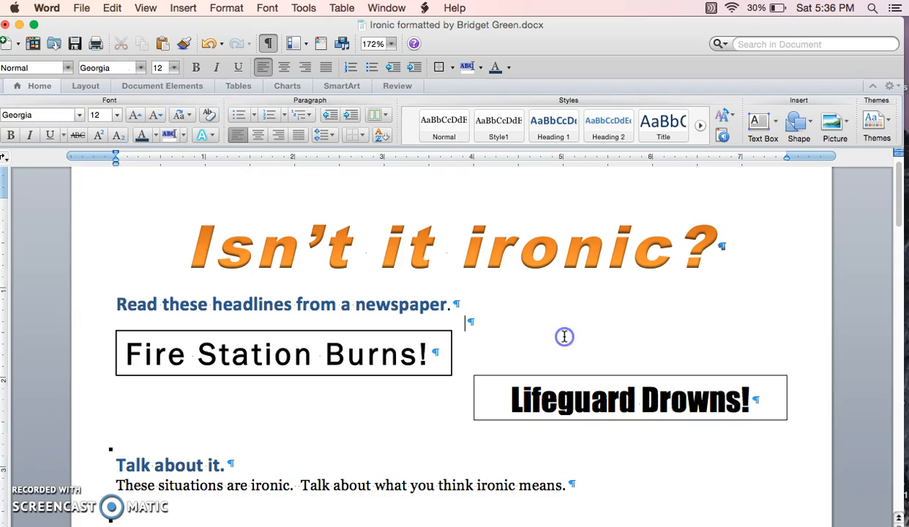
click(370, 384)
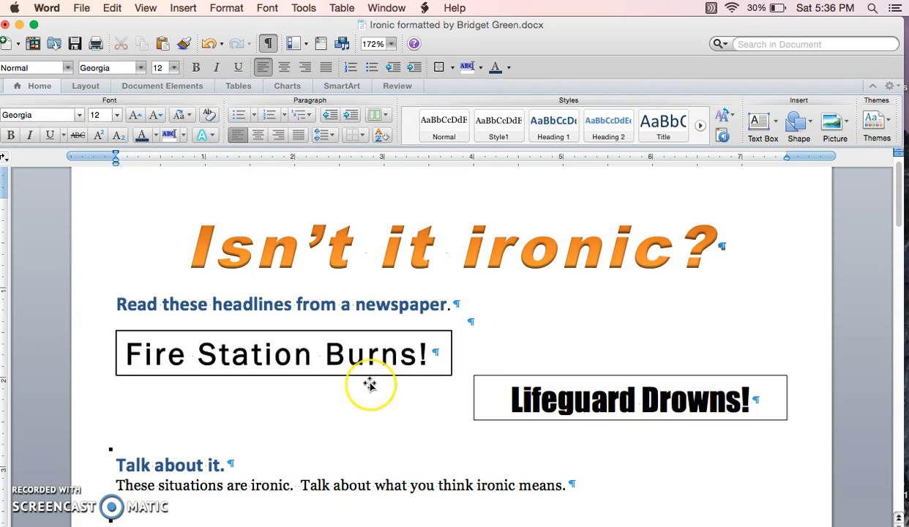